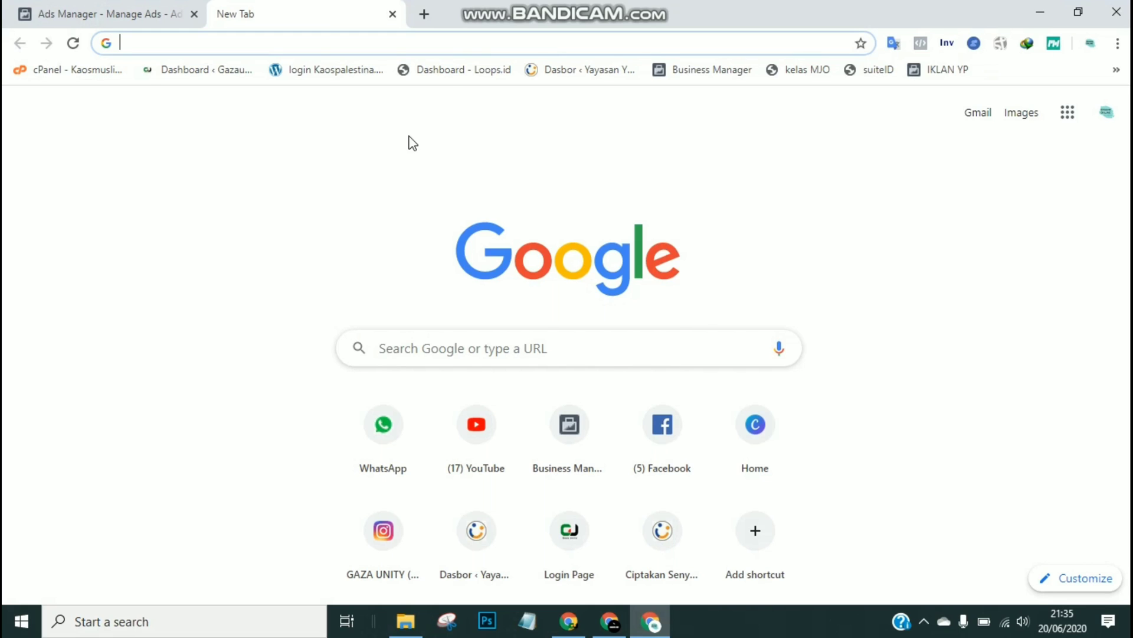
Step: Go to facebook.com and open Manage Ads from the account options
click(484, 45)
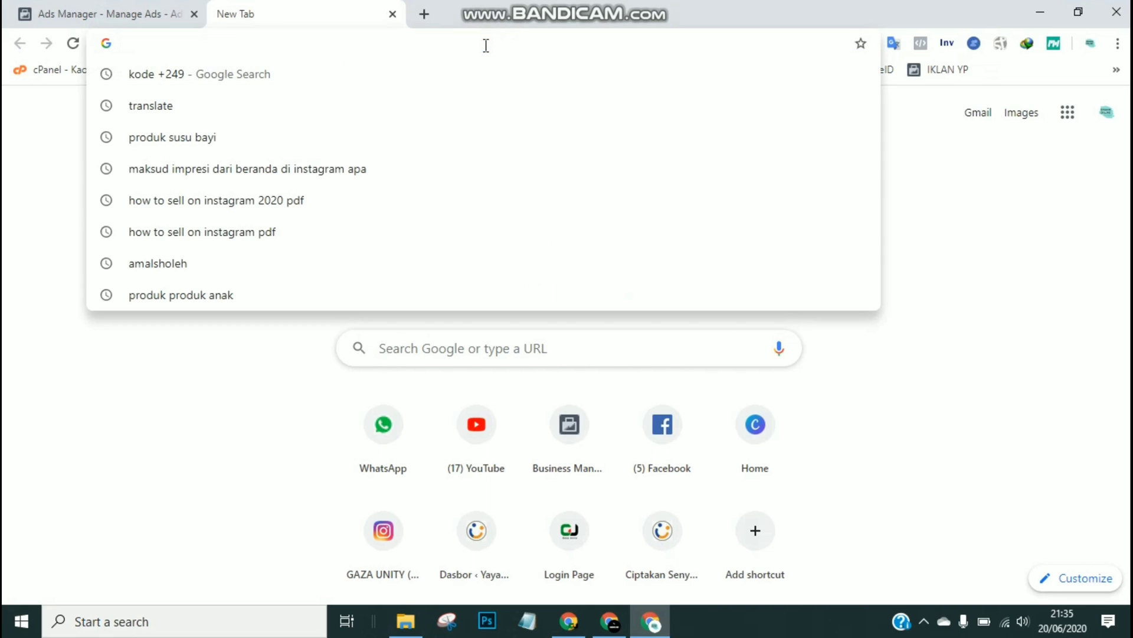
text(facebook.com)
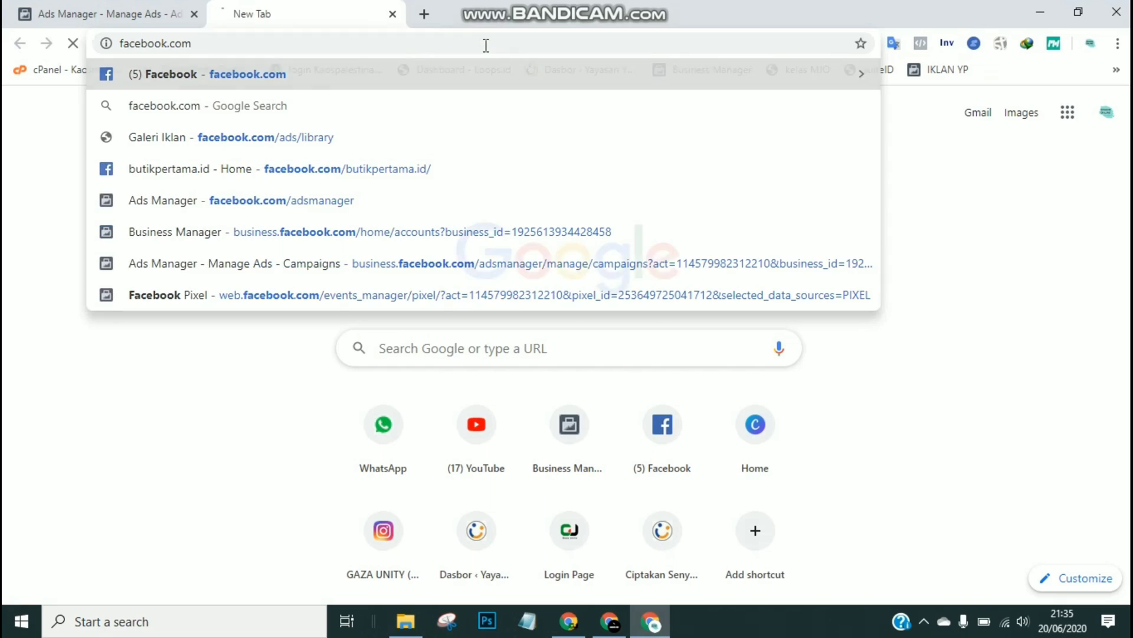
key(Return)
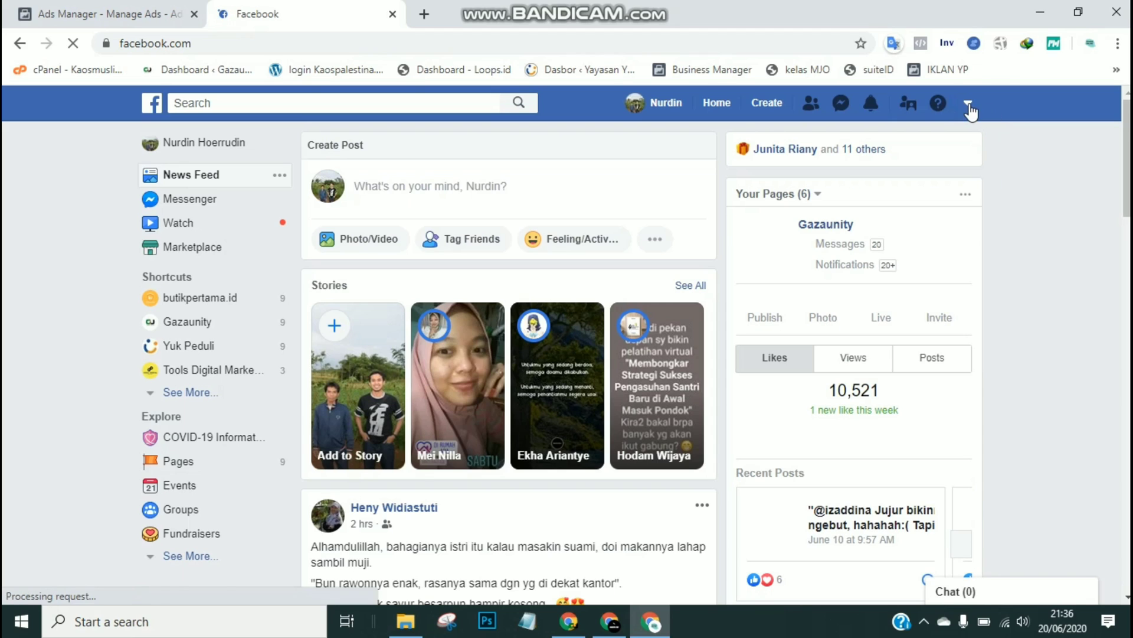
click(968, 105)
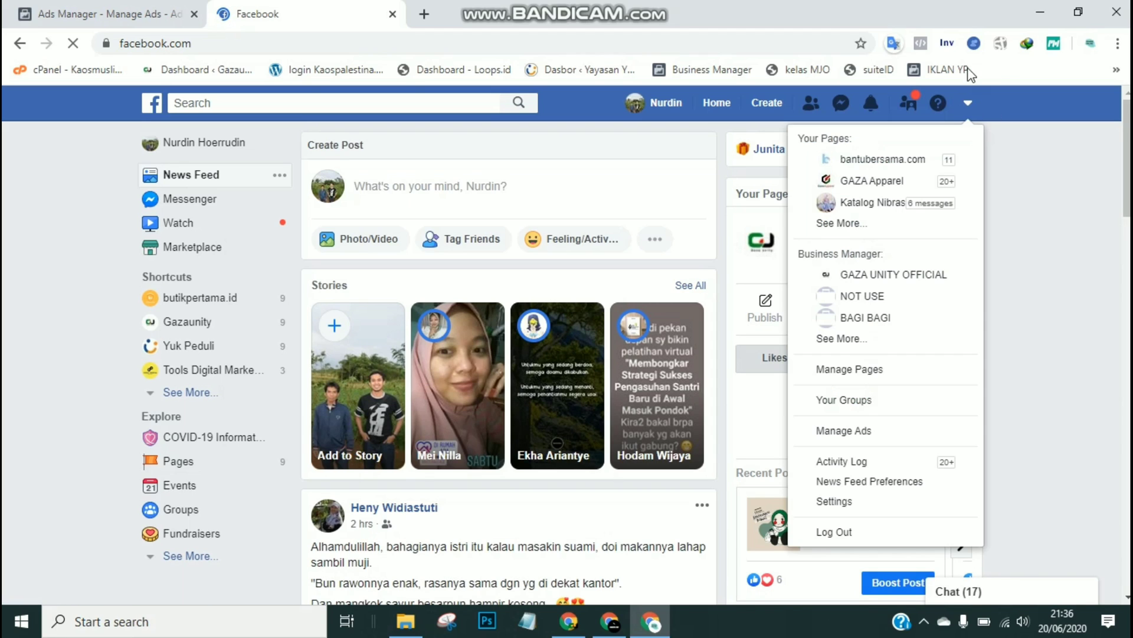
click(967, 106)
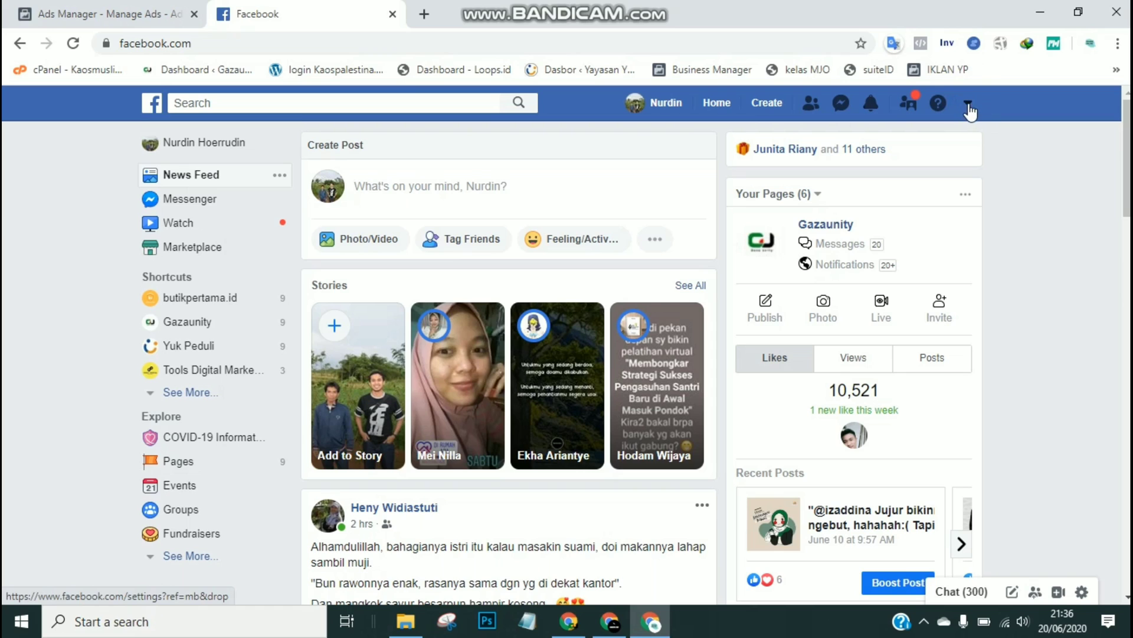
click(968, 105)
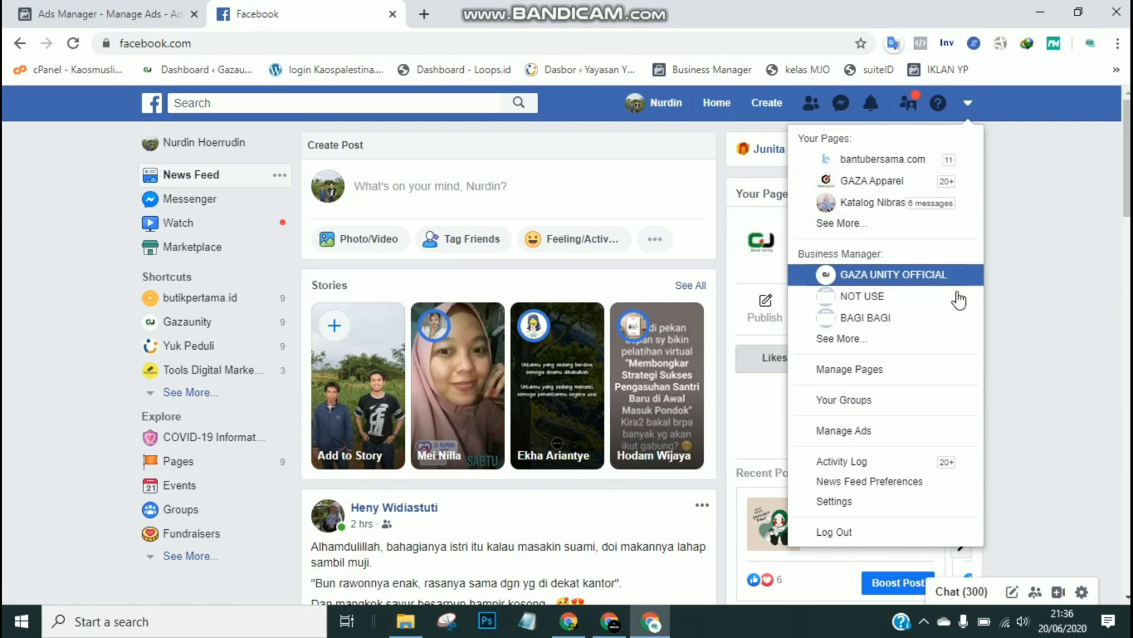
click(878, 441)
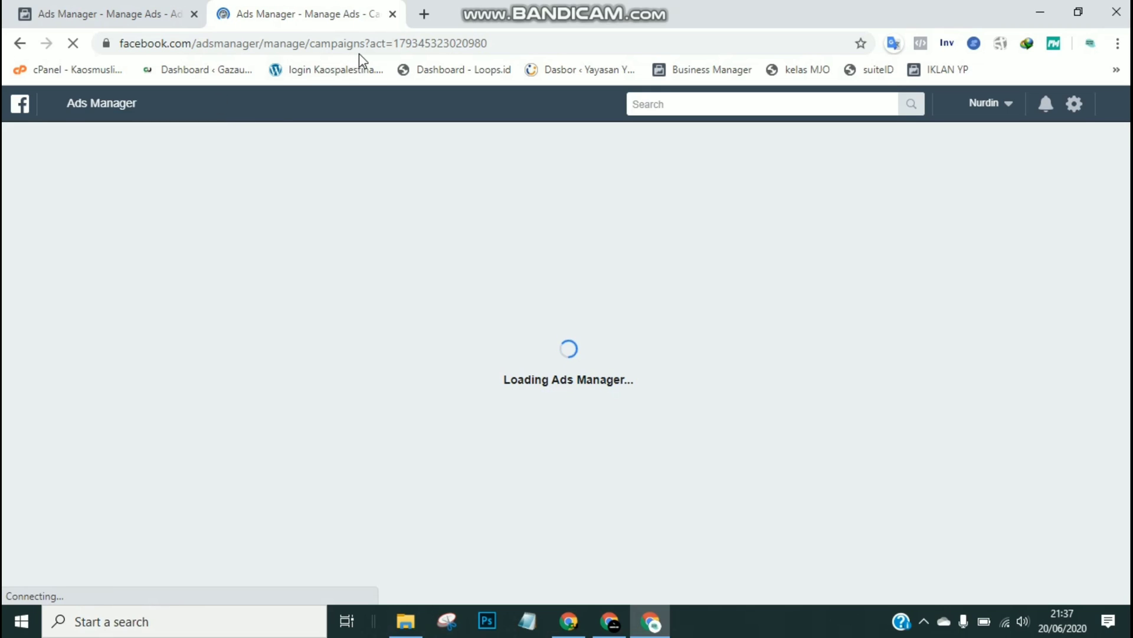
Step: Load facebook.com/adsmanager in a new browser tab and close the two older tabs
click(430, 14)
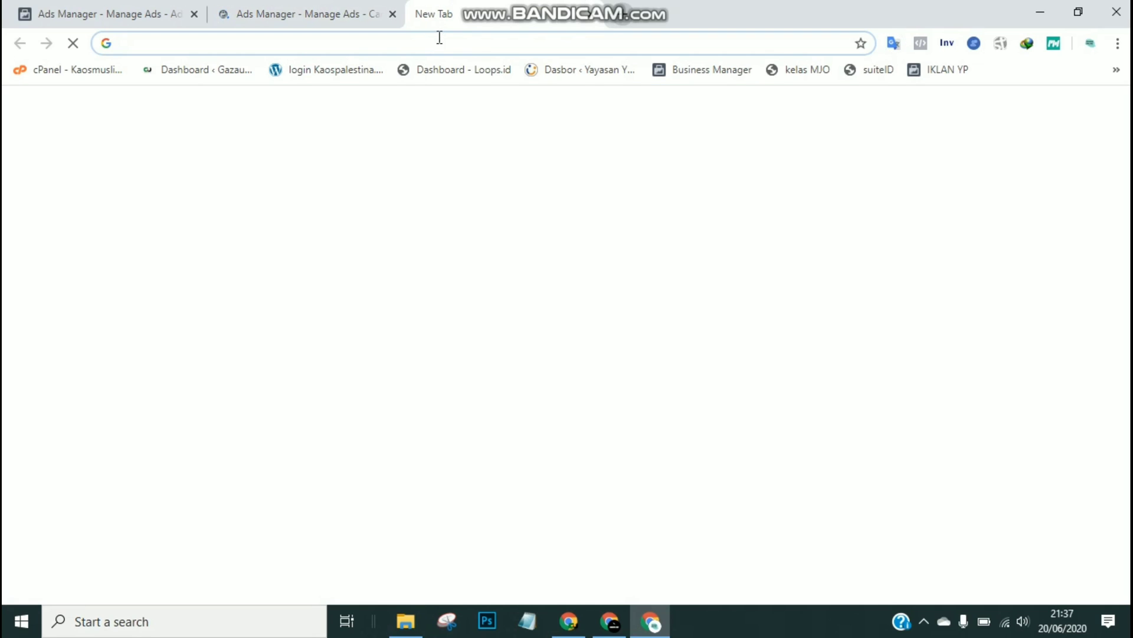
click(441, 49)
text(facebook.com)
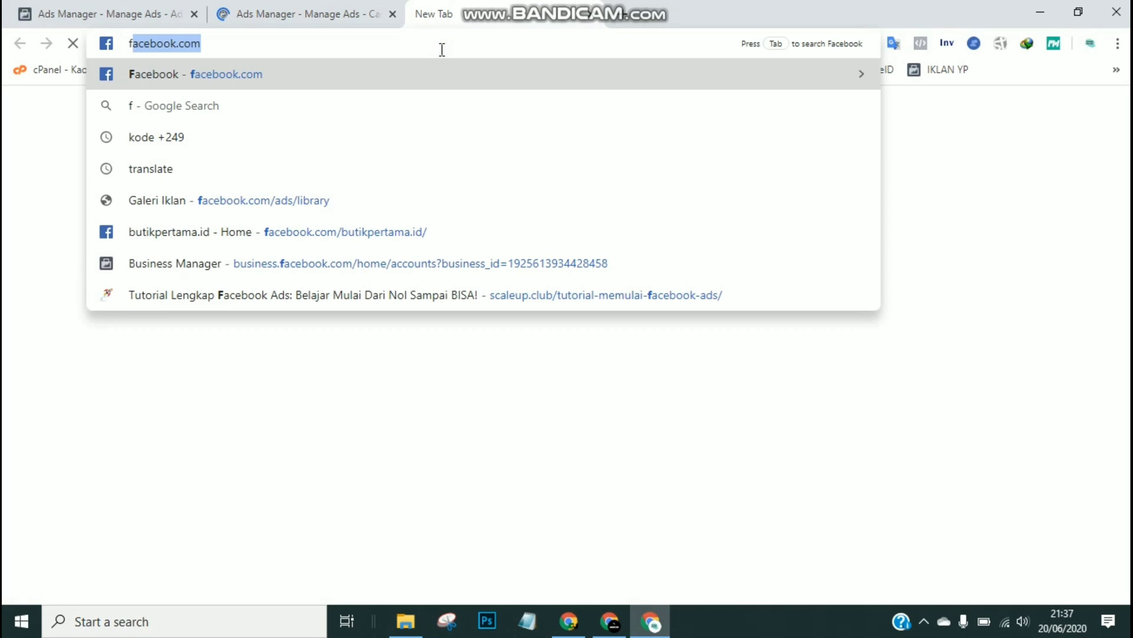
key(Right)
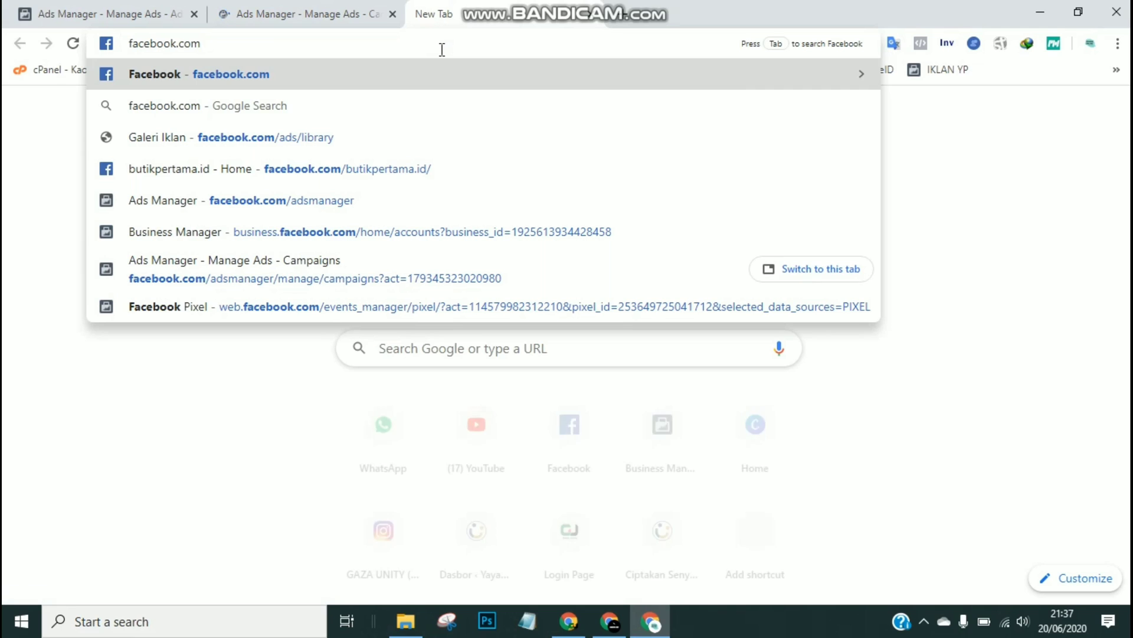
text(/ads)
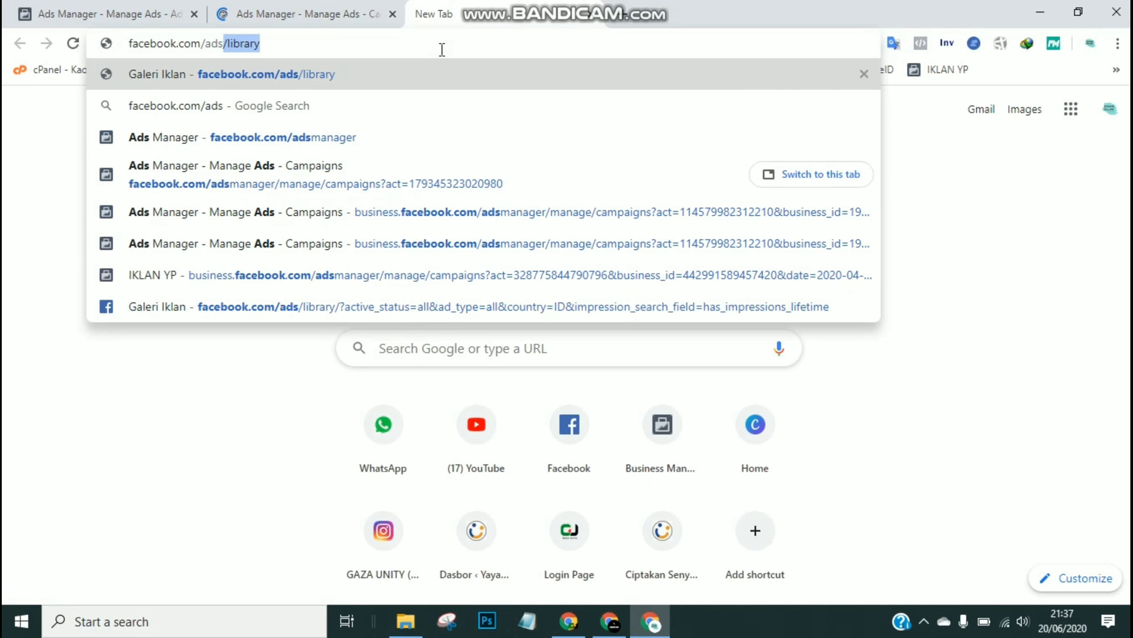
text(manager)
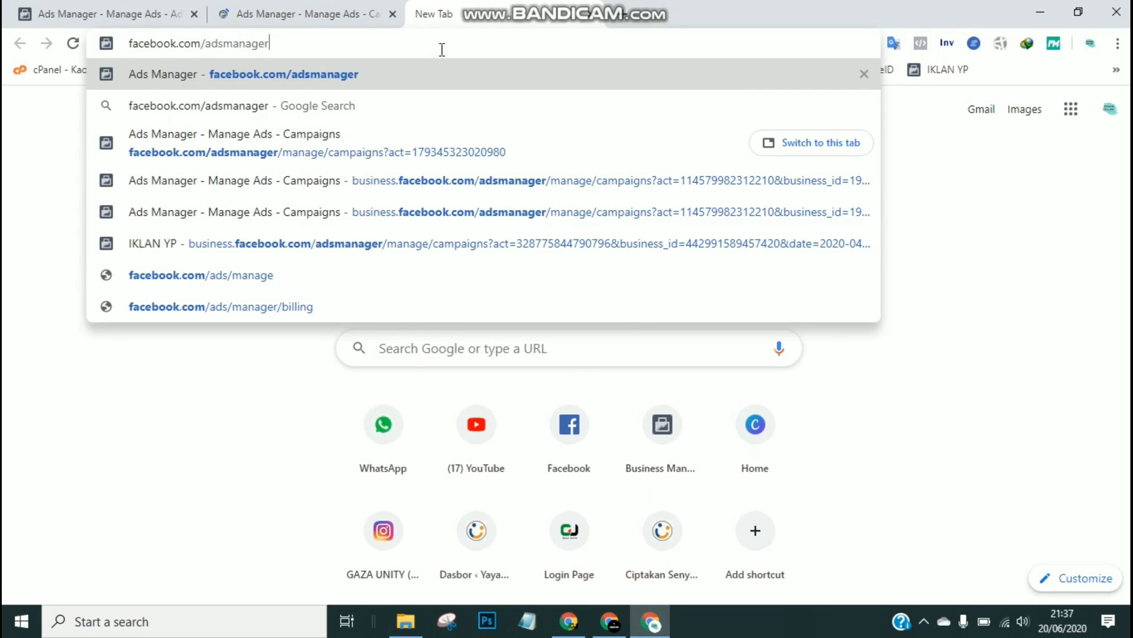
key(Return)
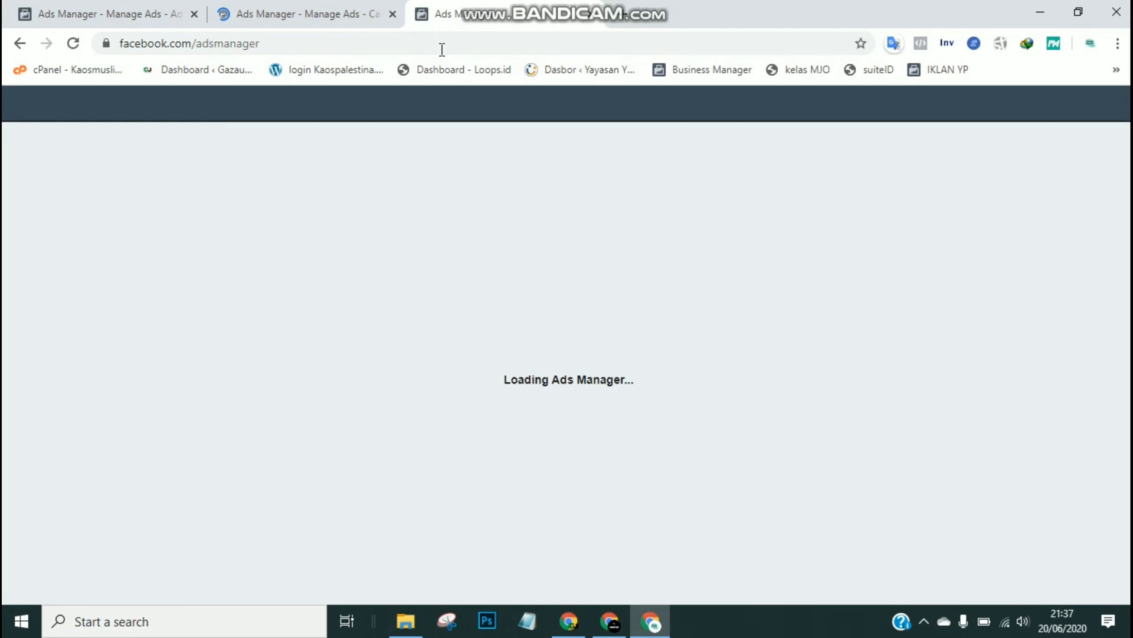
click(393, 15)
click(194, 14)
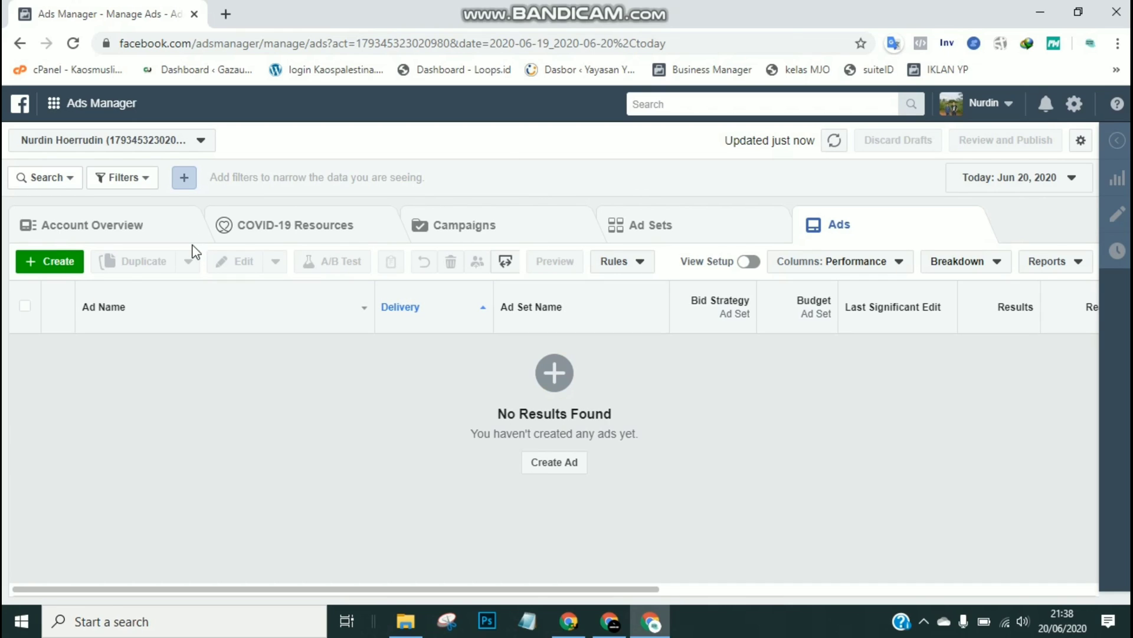
Step: Start creating a new campaign and choose Engagement as its marketing objective
click(55, 261)
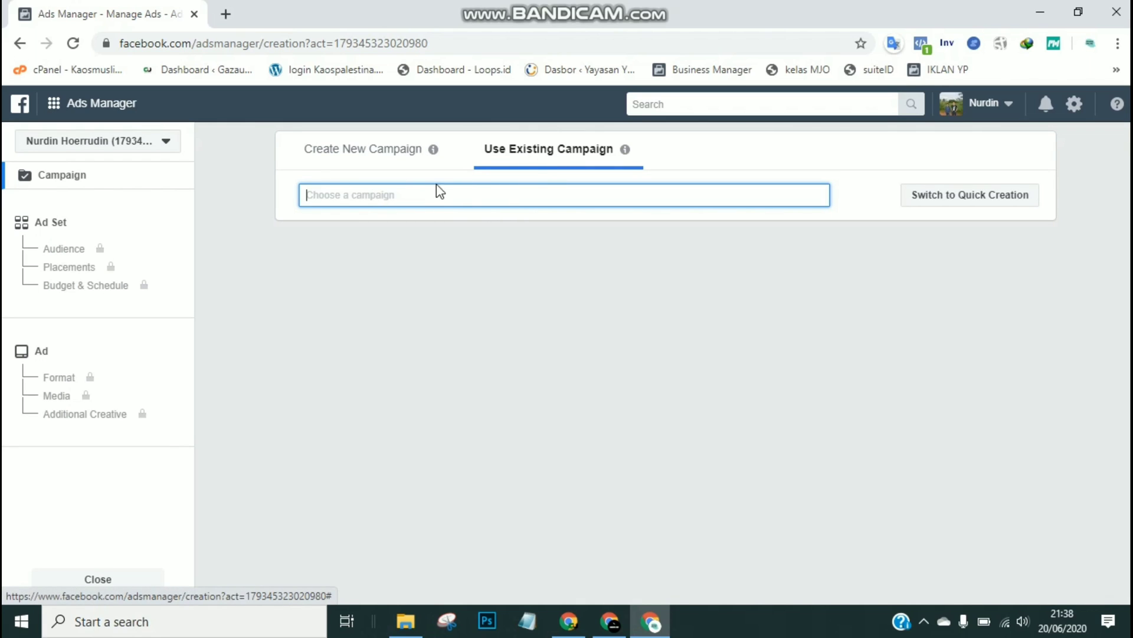
click(384, 159)
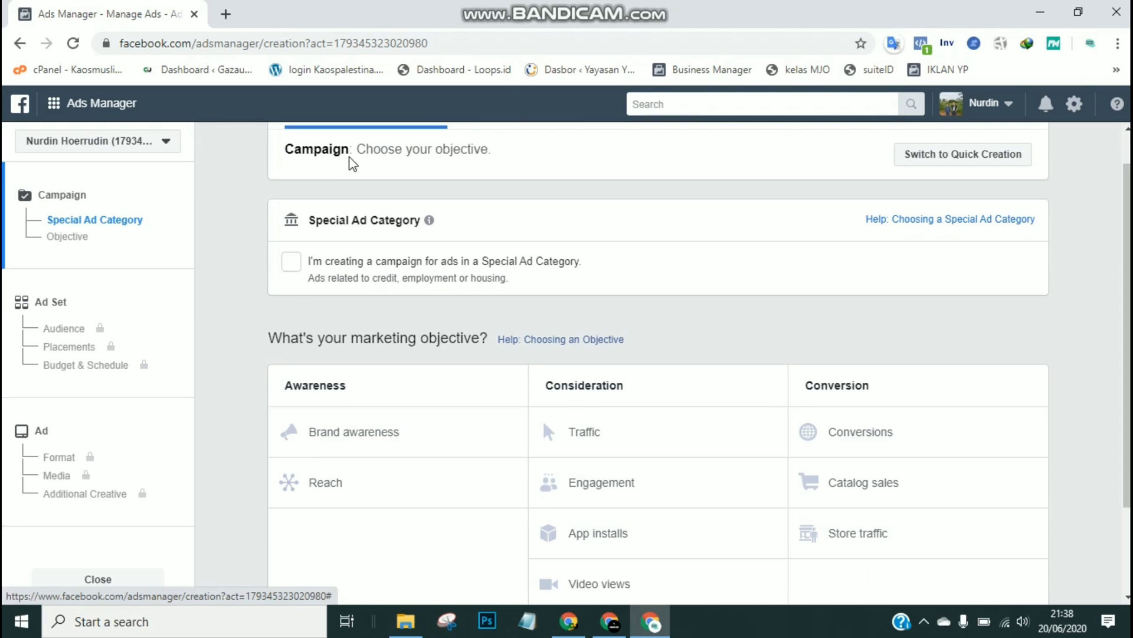
click(1024, 280)
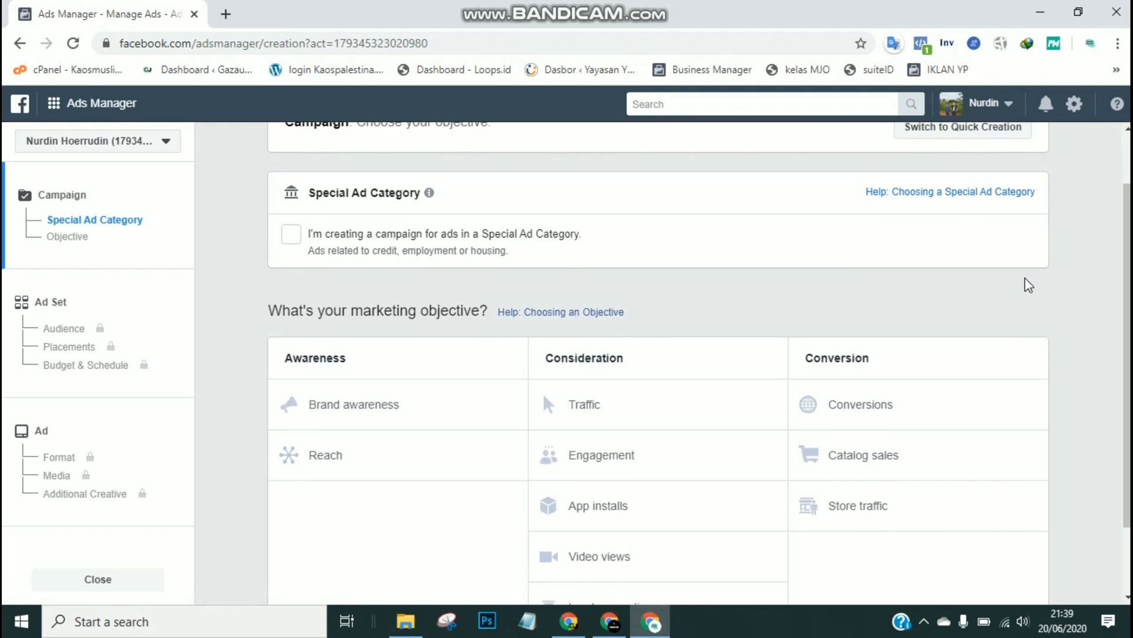
scroll(1029, 285, up, 2)
scroll(1029, 285, down, 1)
scroll(1029, 285, down, 2)
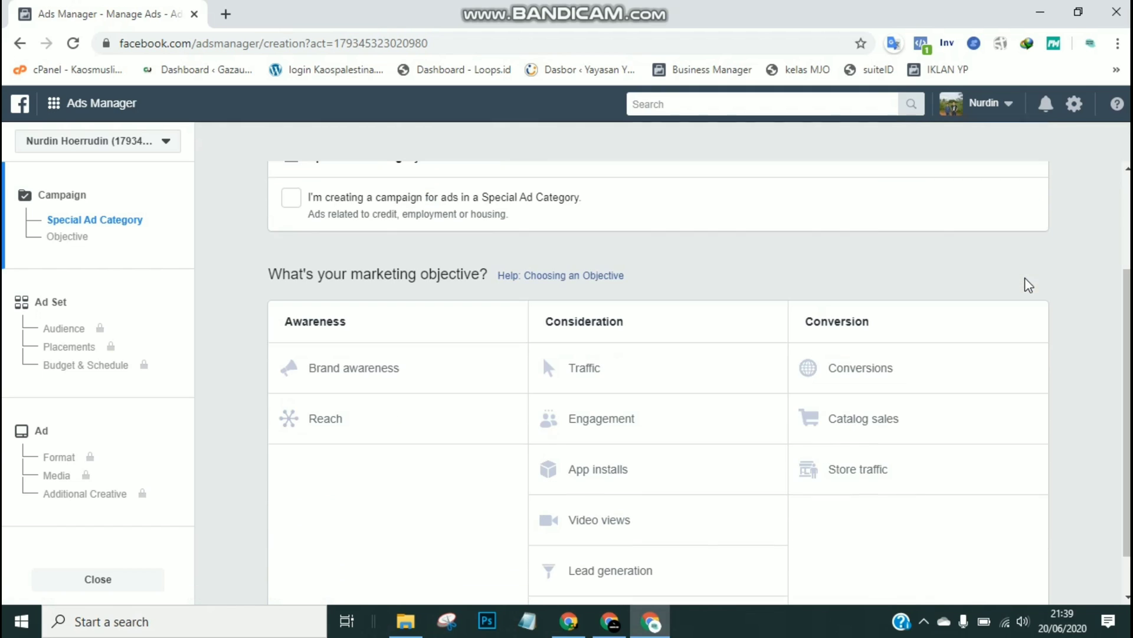
scroll(1029, 285, down, 1)
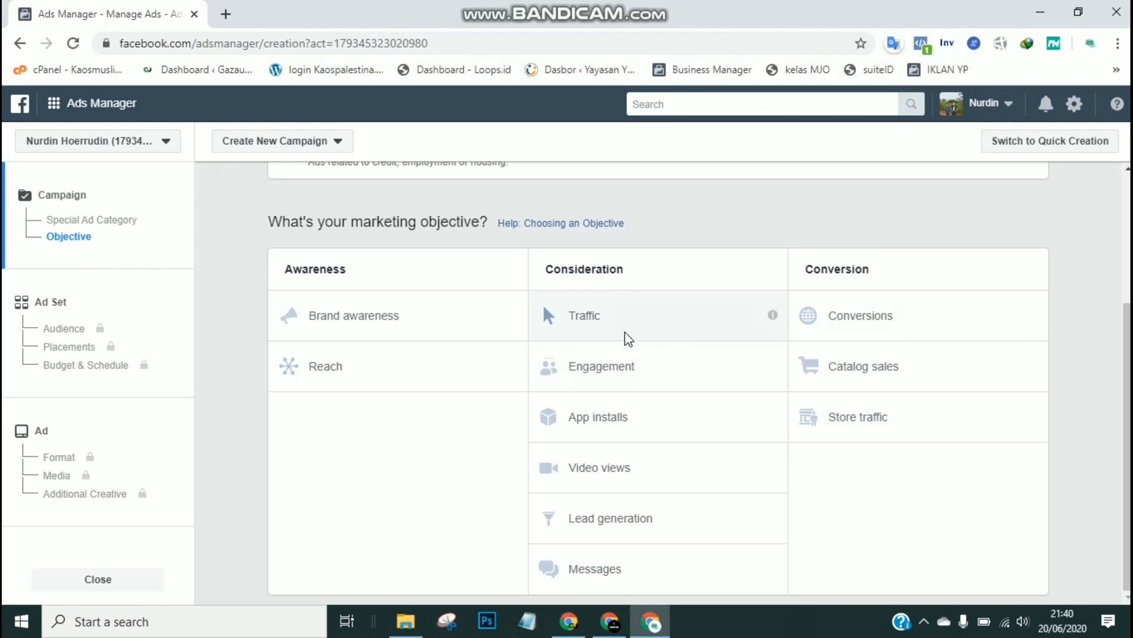
click(639, 370)
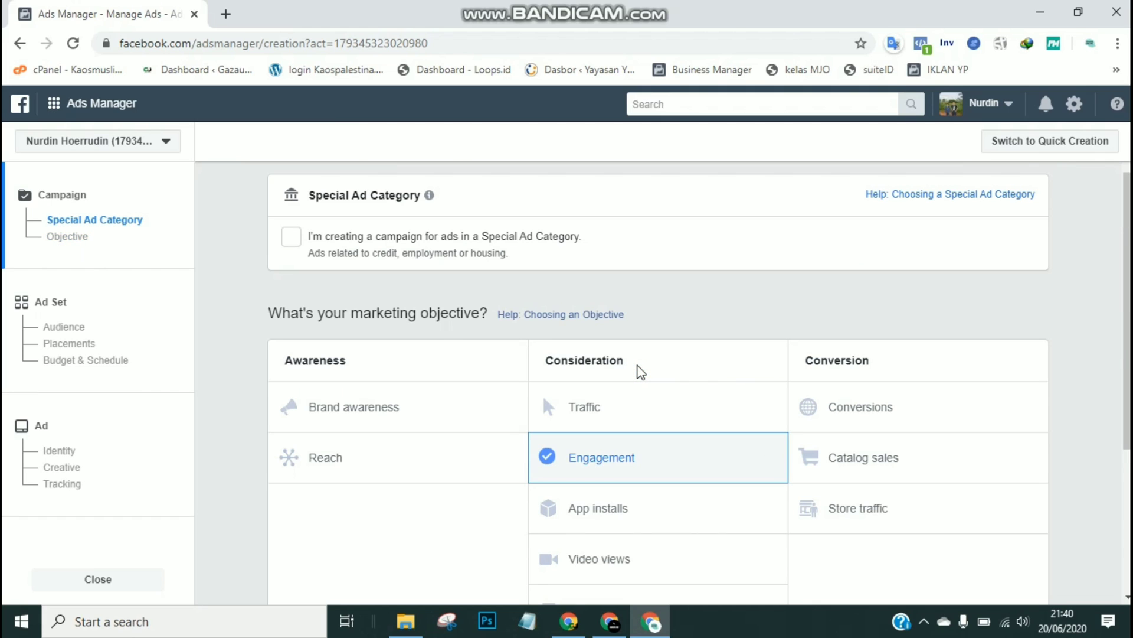
Step: Name the engagement campaign "iklan gamis"
click(1065, 375)
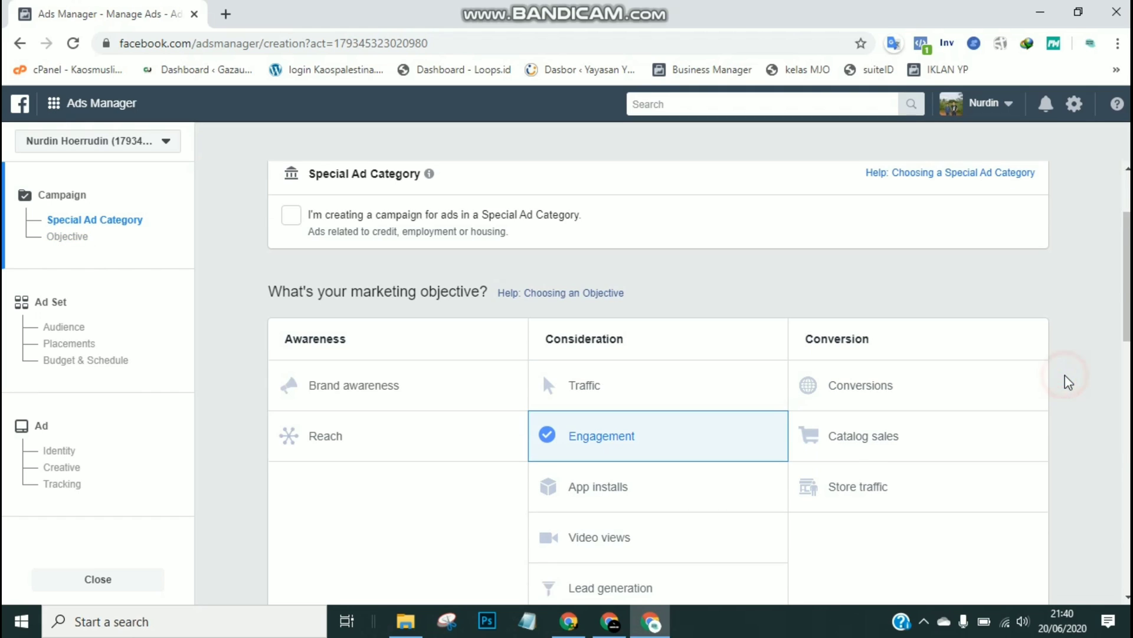
scroll(1065, 375, down, 1)
scroll(1064, 375, down, 4)
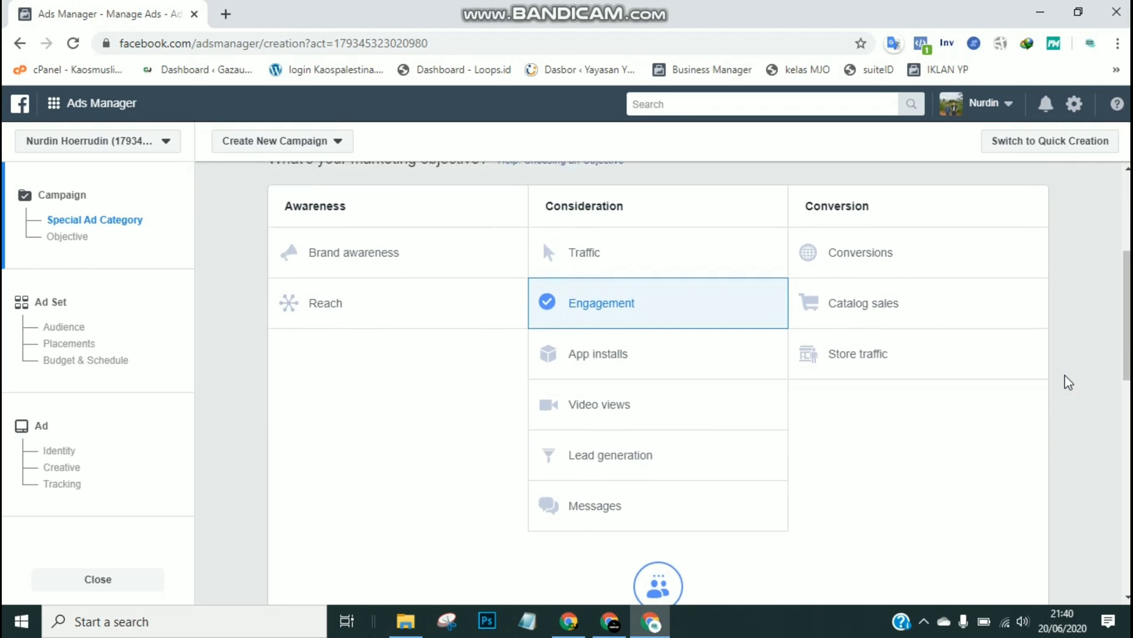
scroll(1065, 375, down, 5)
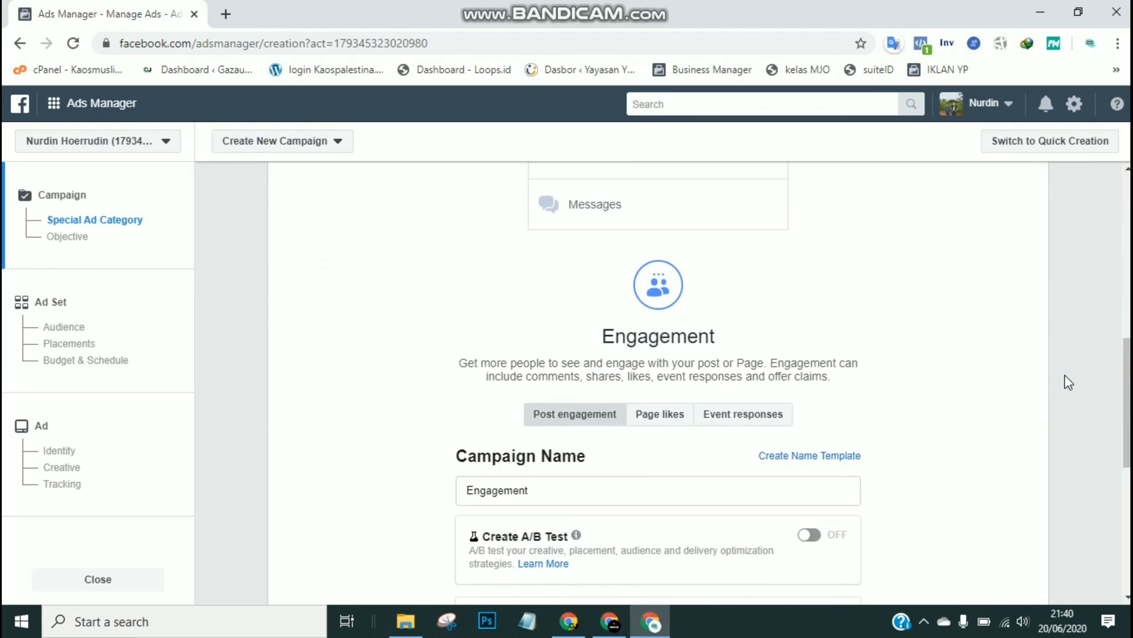
scroll(1065, 374, down, 1)
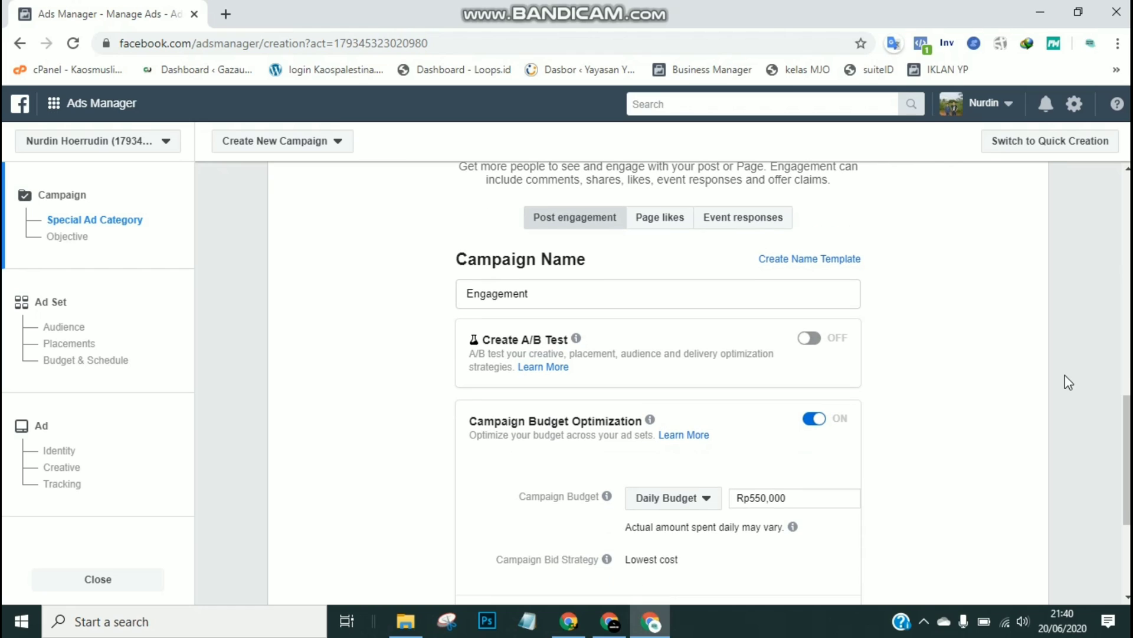
click(817, 297)
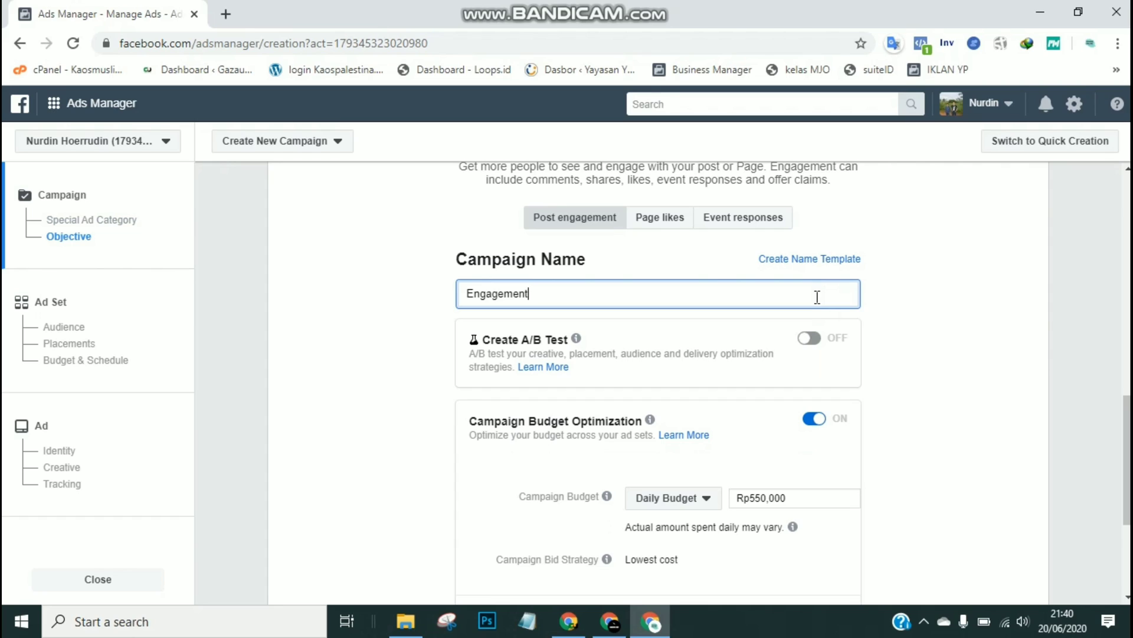
key(ctrl+a)
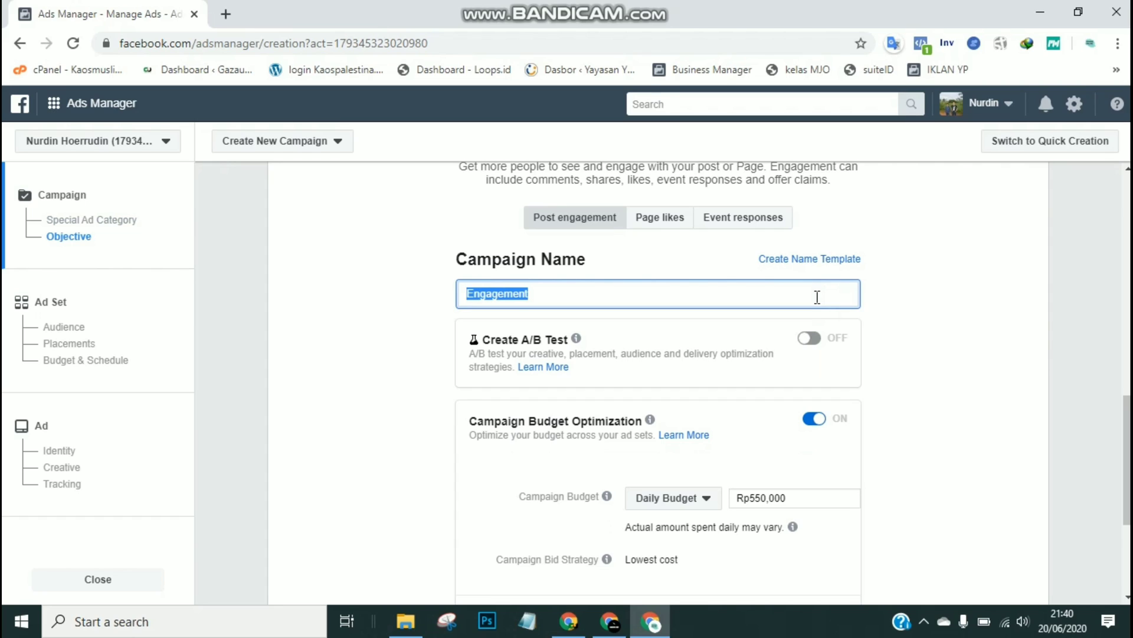
key(BackSpace)
text(iklan gamis)
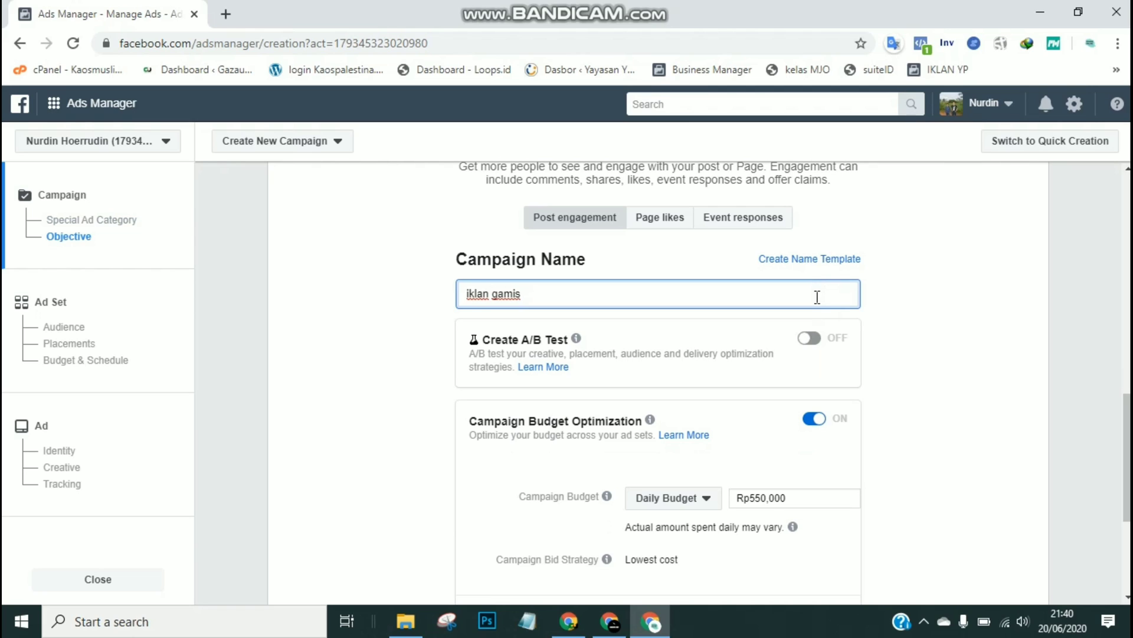
click(348, 417)
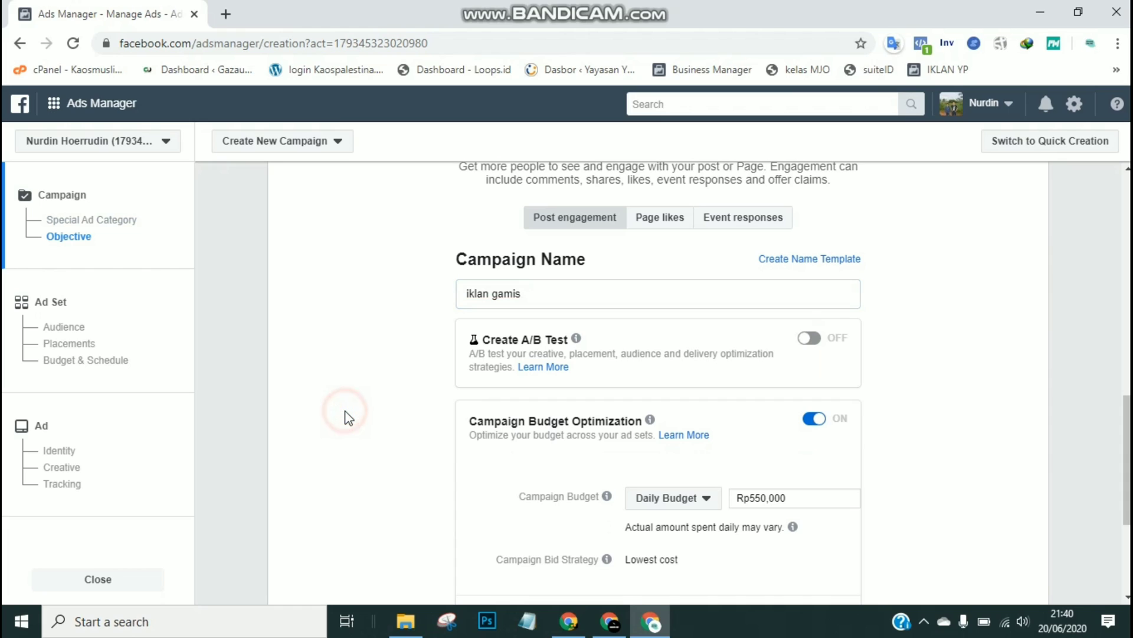
Step: Set the campaign's daily budget to Rp50,000 under Campaign Budget Optimization
scroll(348, 417, down, 1)
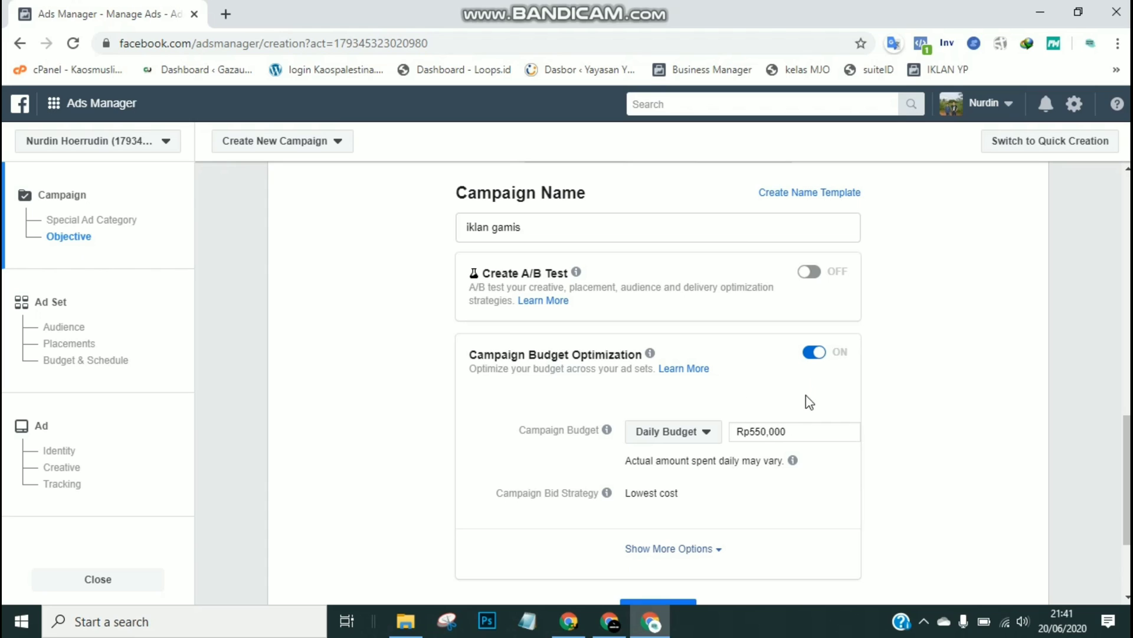
click(788, 435)
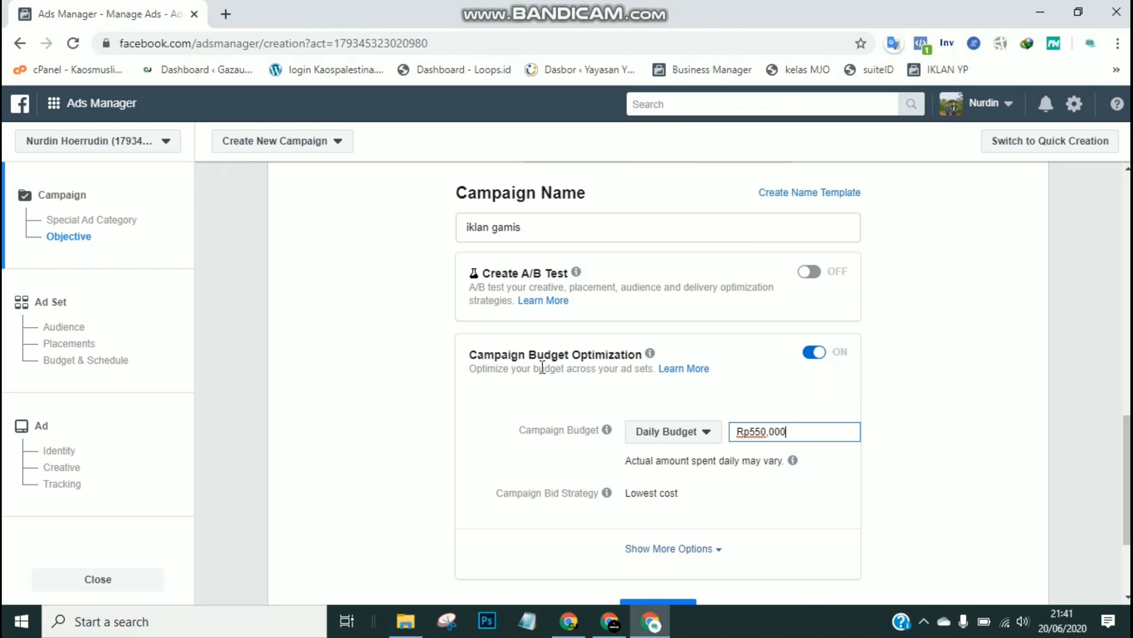
double_click(792, 432)
text(50000)
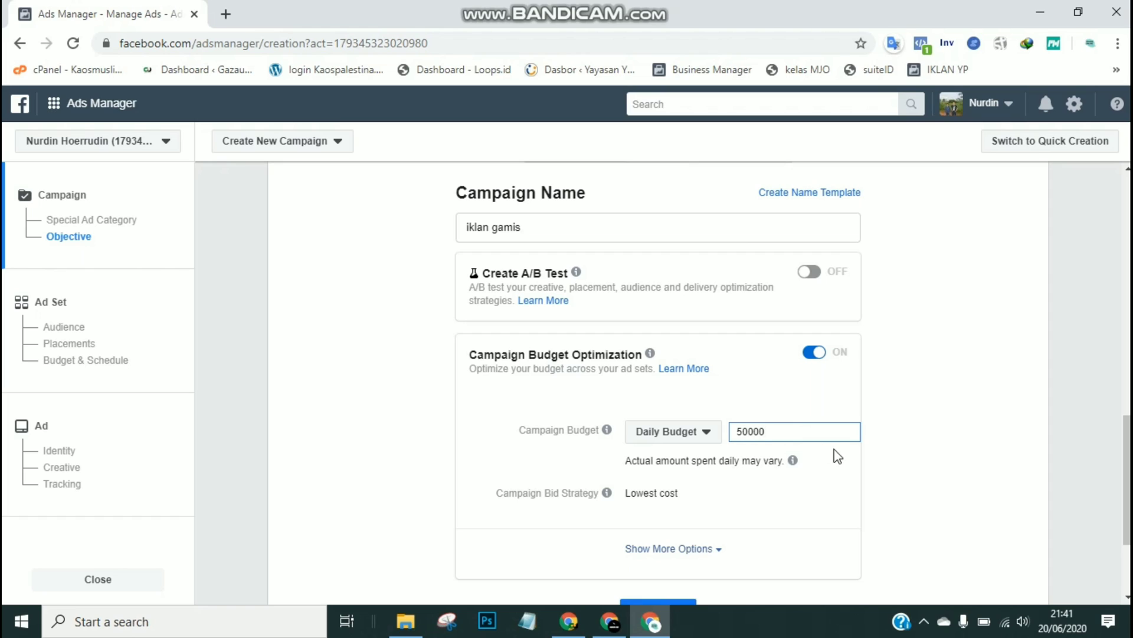
click(881, 467)
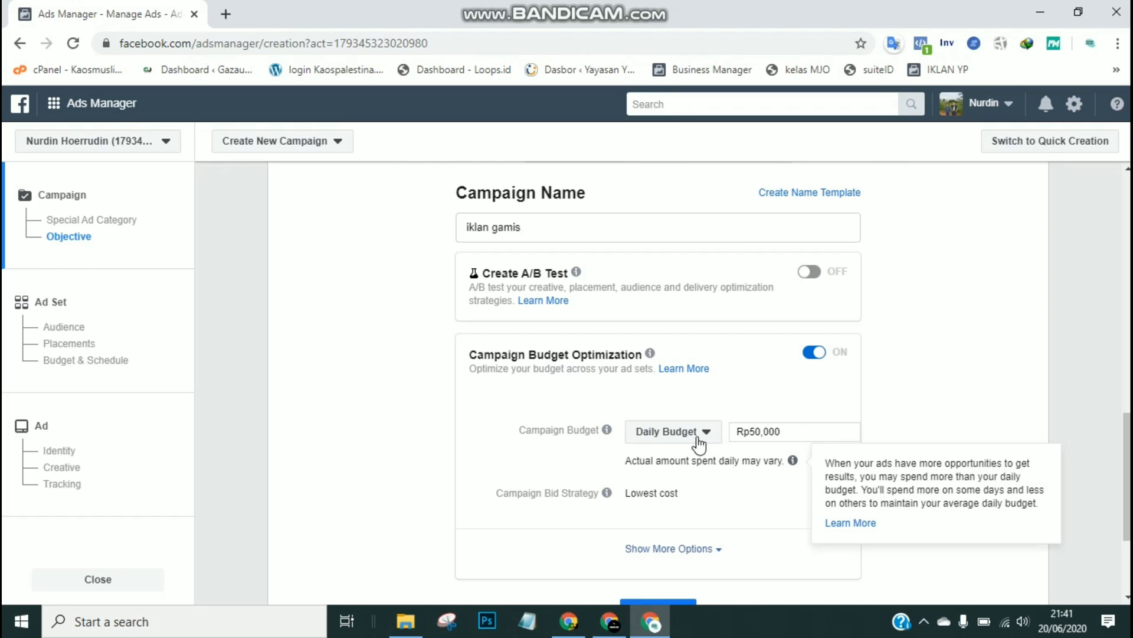
Step: Check the available campaign budget types and continue to the ad set settings
click(680, 438)
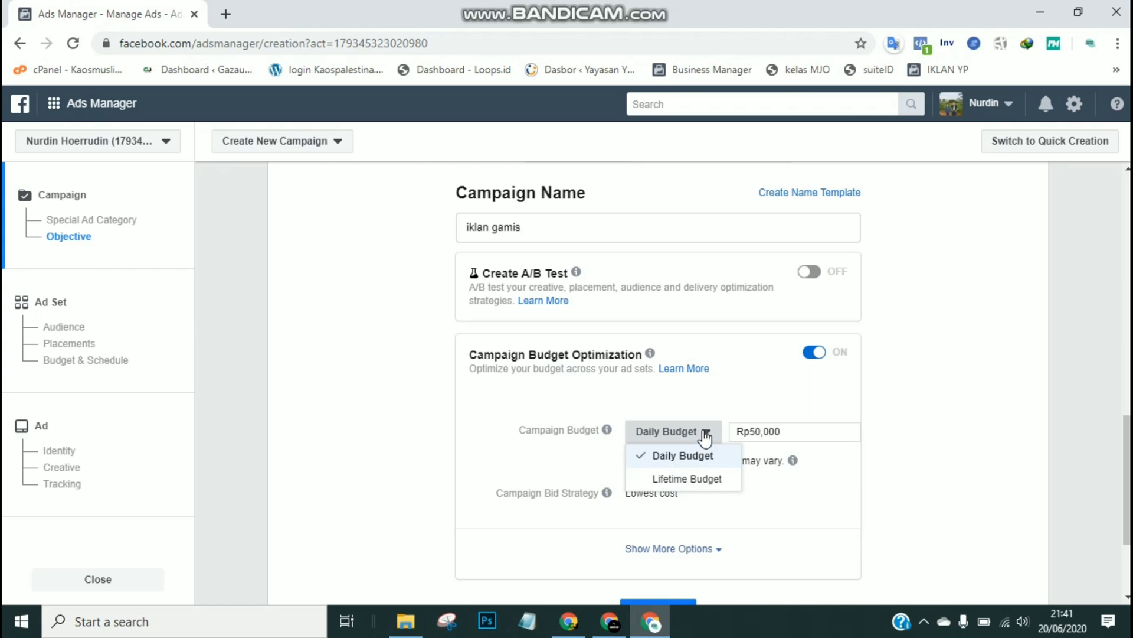
click(702, 434)
click(919, 482)
scroll(919, 485, down, 3)
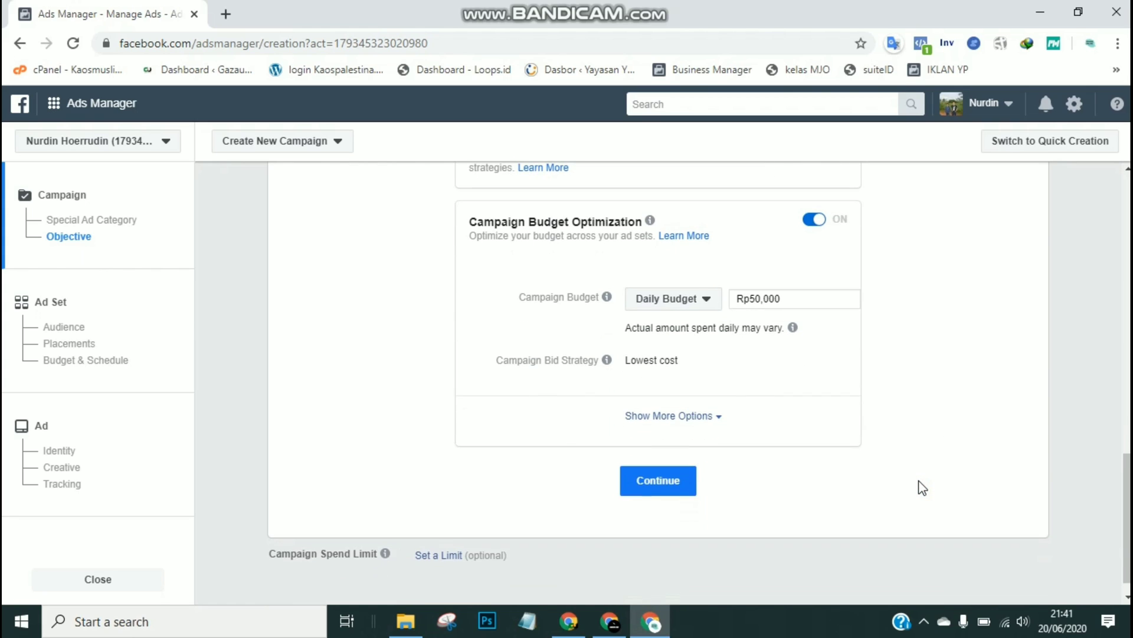
click(675, 483)
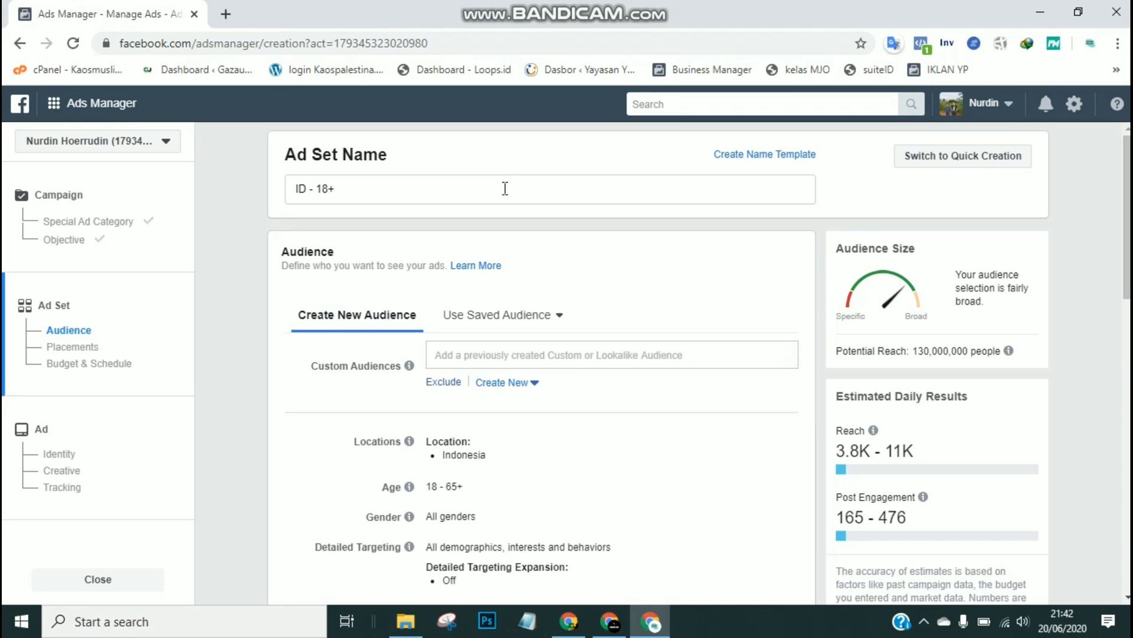
Step: Rename the ad set as "yoga"
click(648, 260)
click(540, 190)
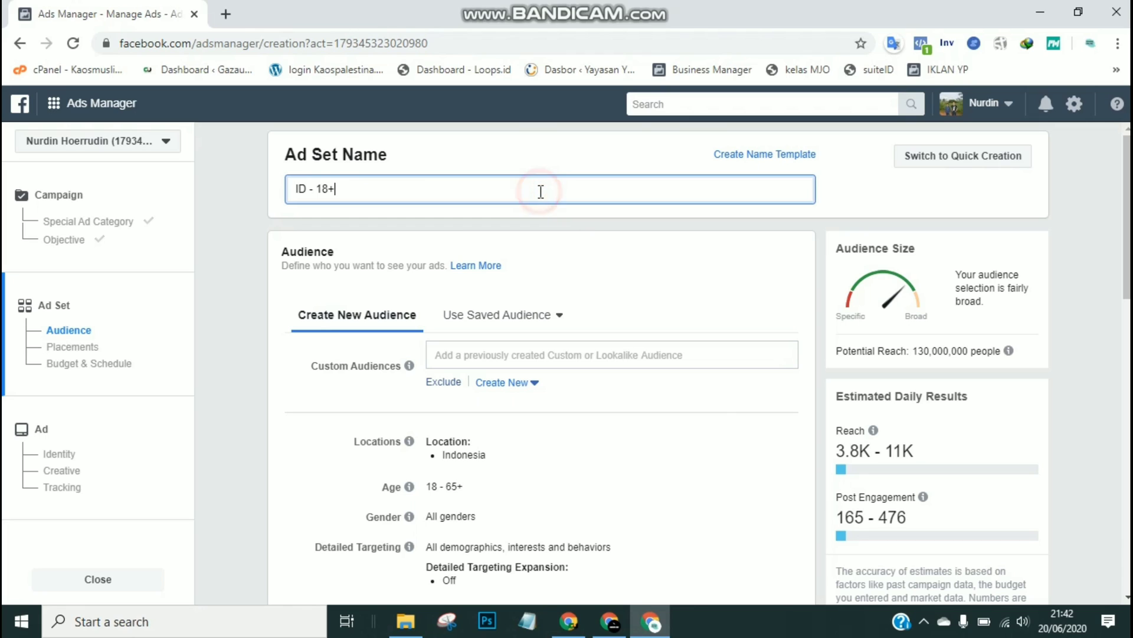
key(ctrl+a)
text(yoga)
click(636, 259)
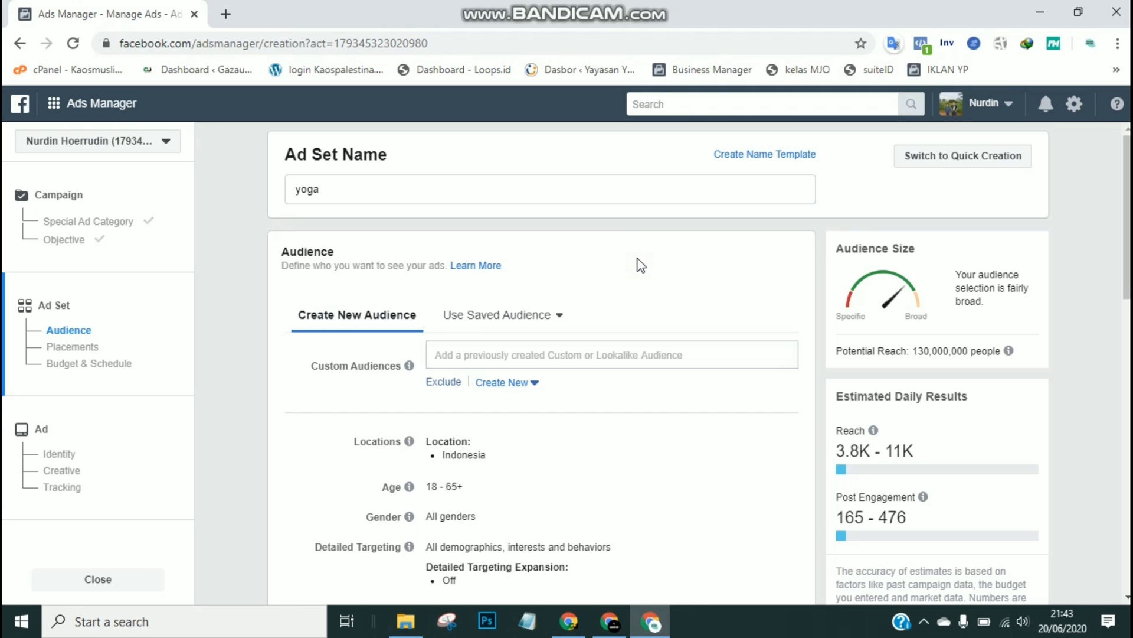
Step: Limit the ad set's audience to women aged 23 to 55
scroll(640, 265, down, 1)
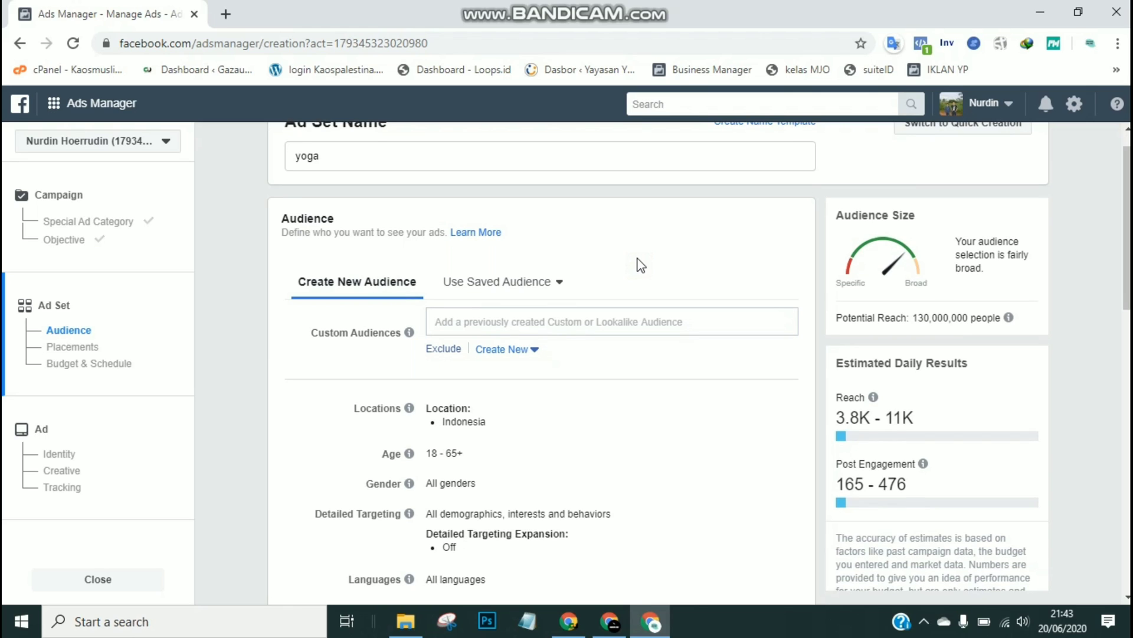
scroll(640, 265, down, 3)
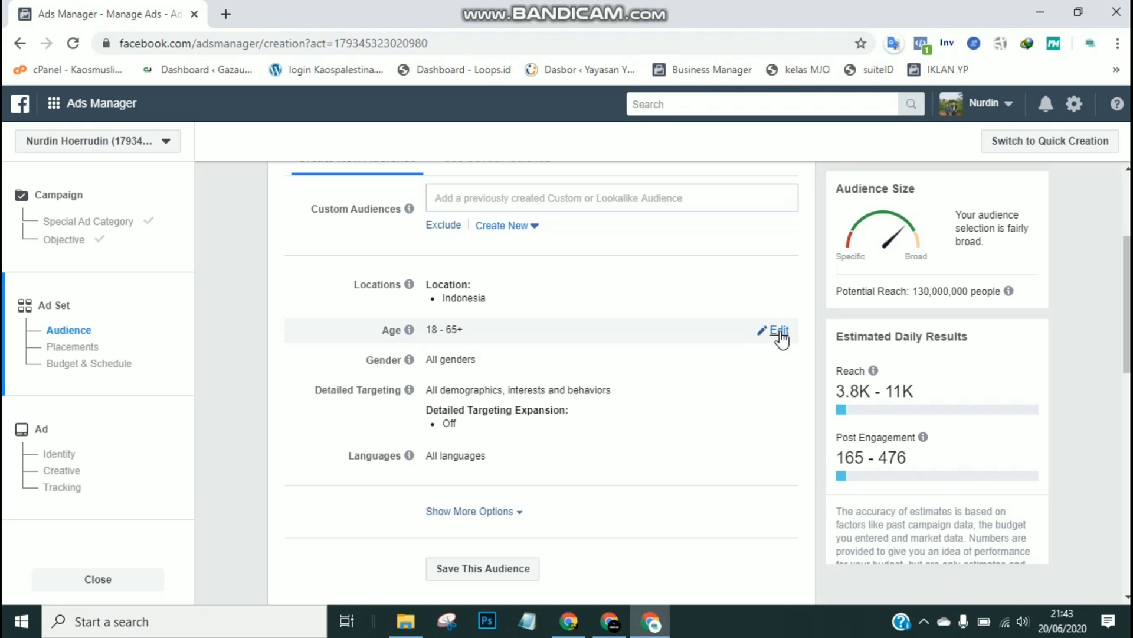
click(779, 331)
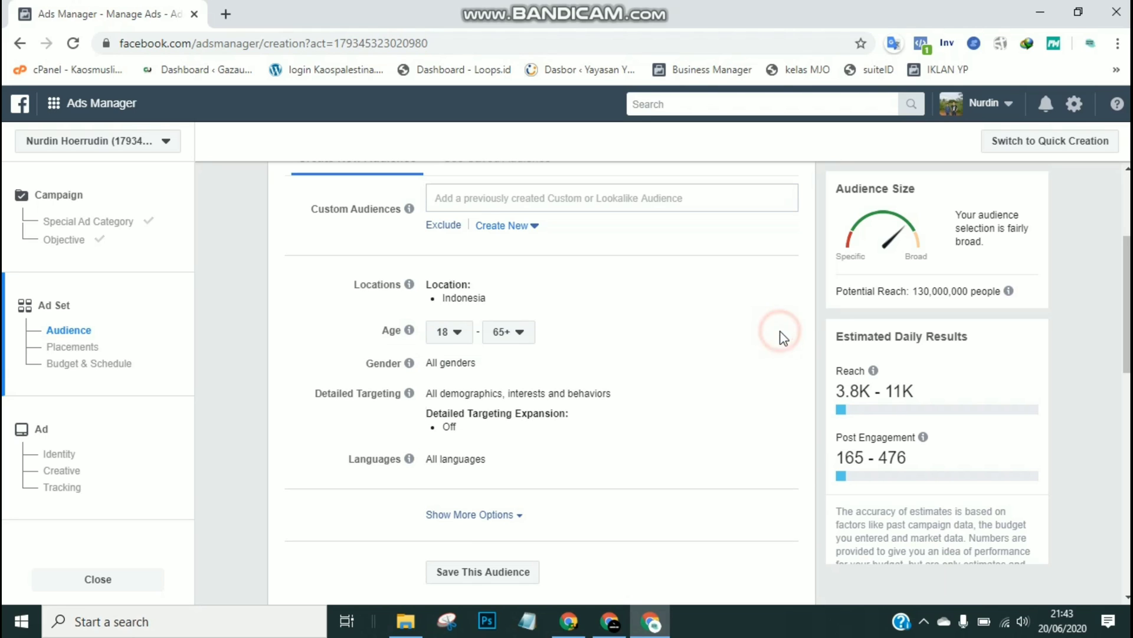
click(458, 332)
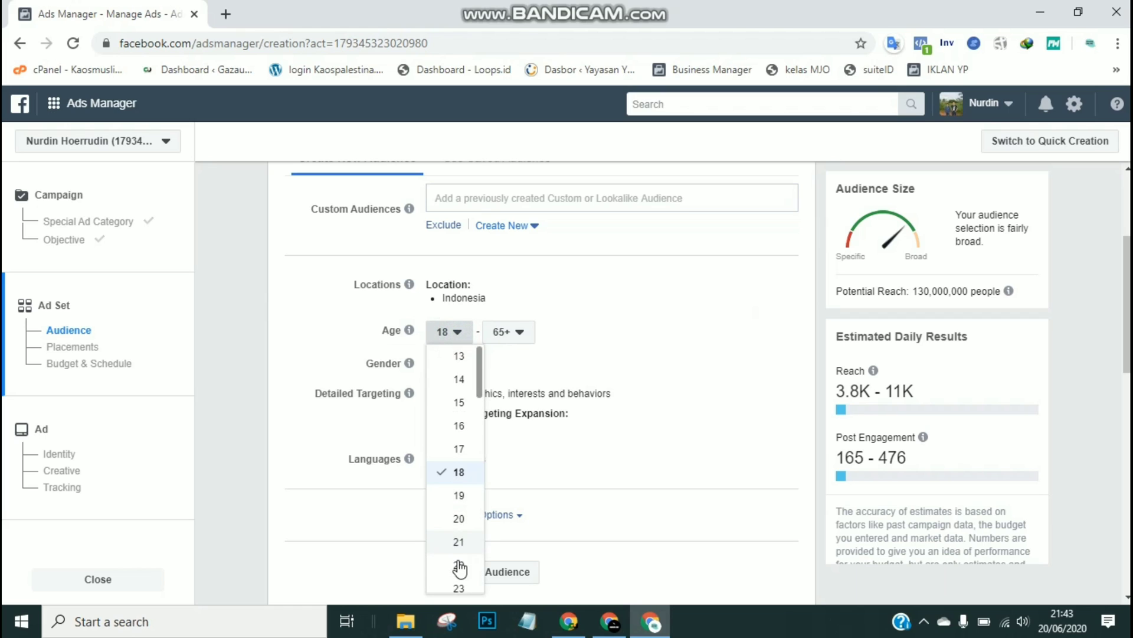
click(460, 587)
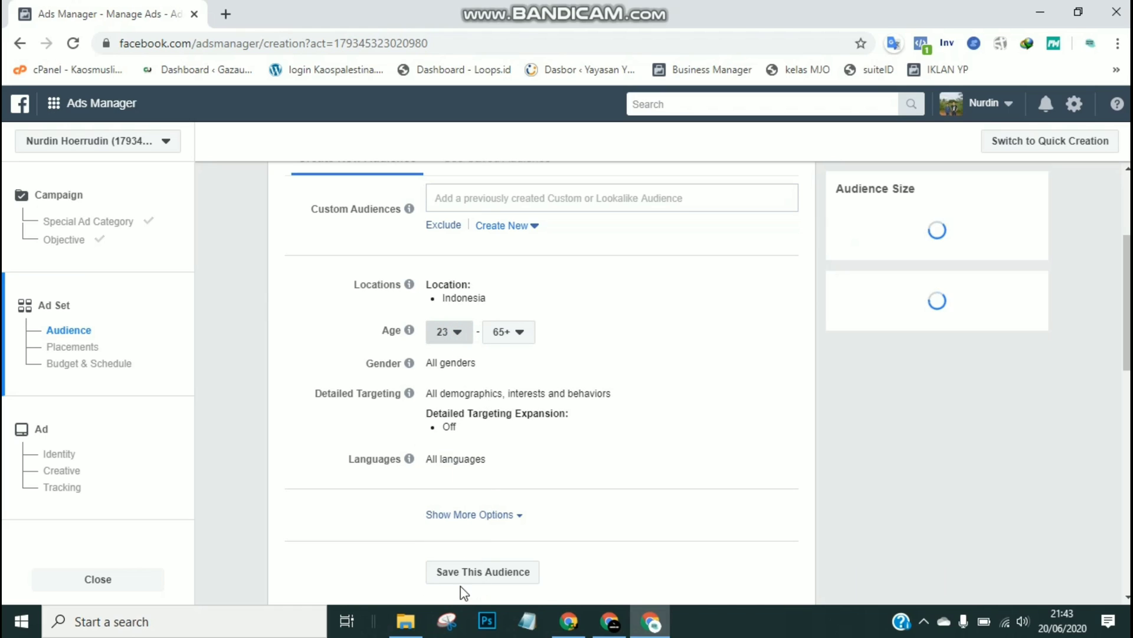
click(517, 332)
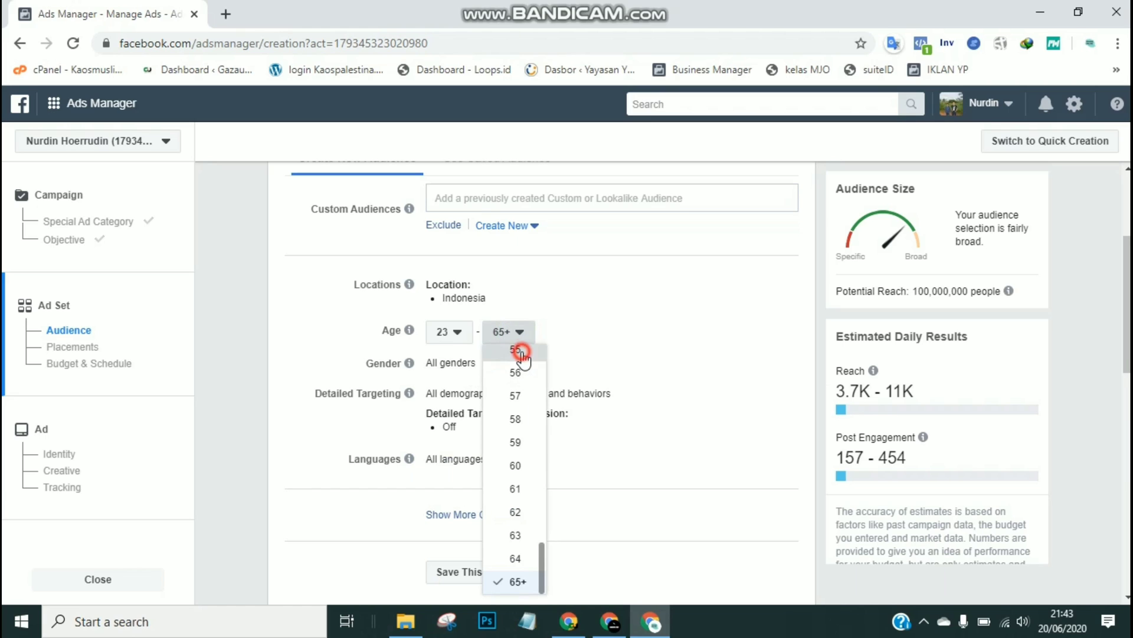
click(515, 350)
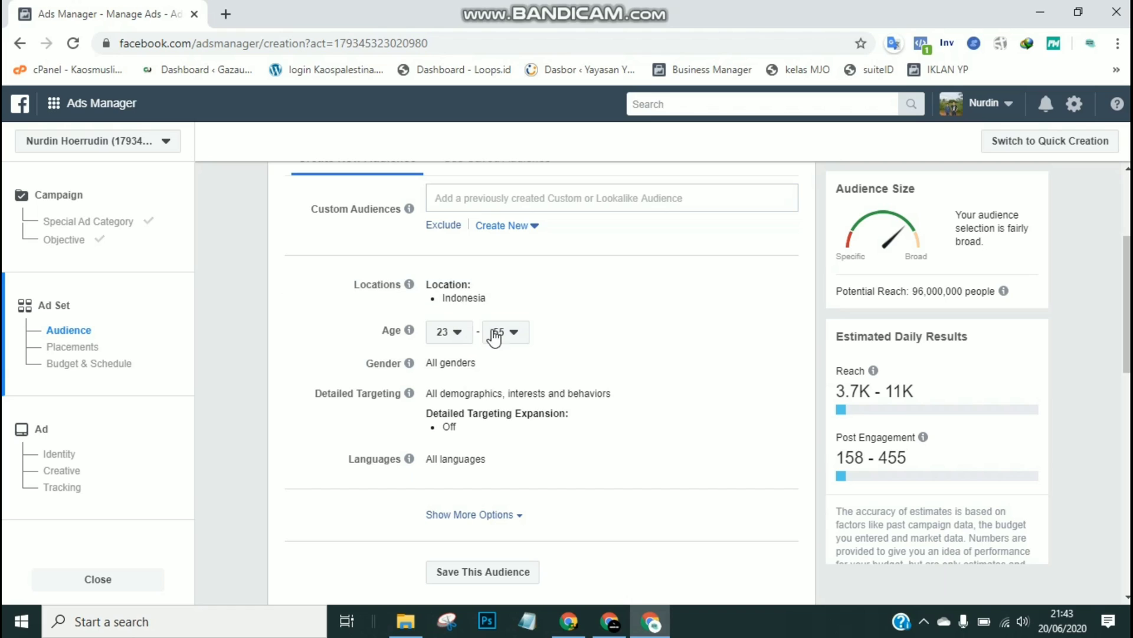
click(777, 364)
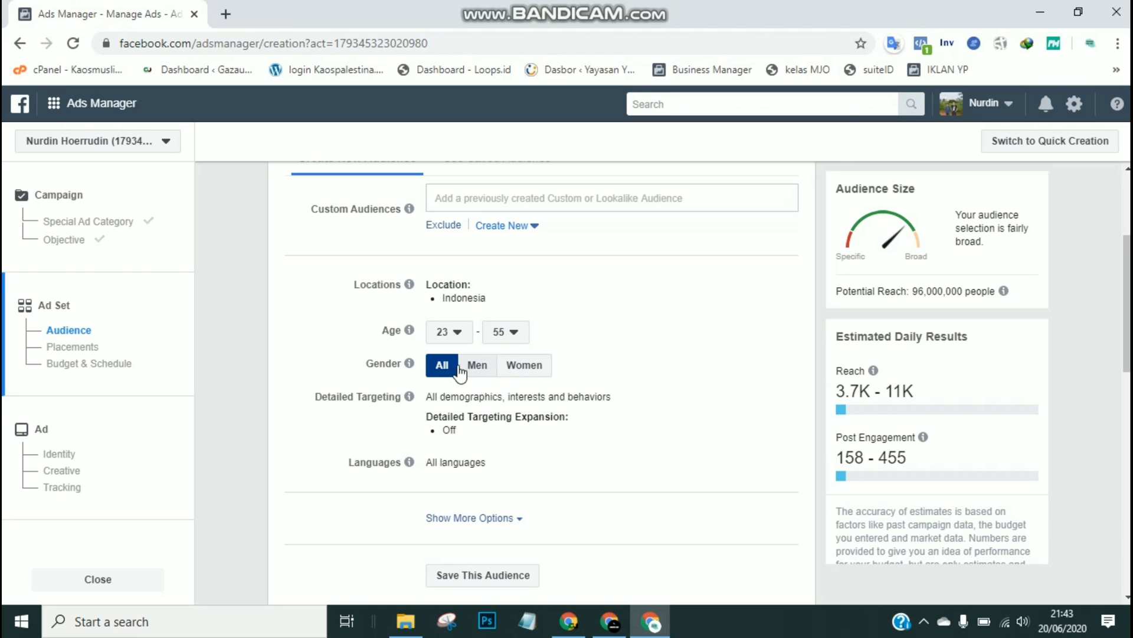
click(525, 366)
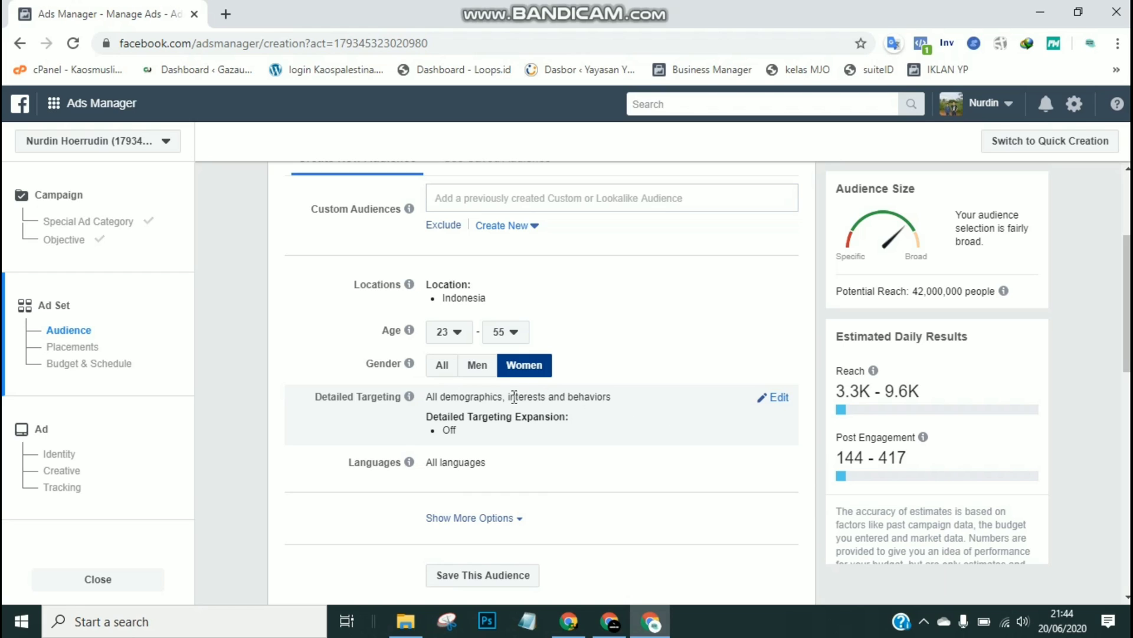
Step: Add the Yoga interest from Fitness and wellness to the audience's detailed targeting
mouse_move(410, 397)
click(777, 399)
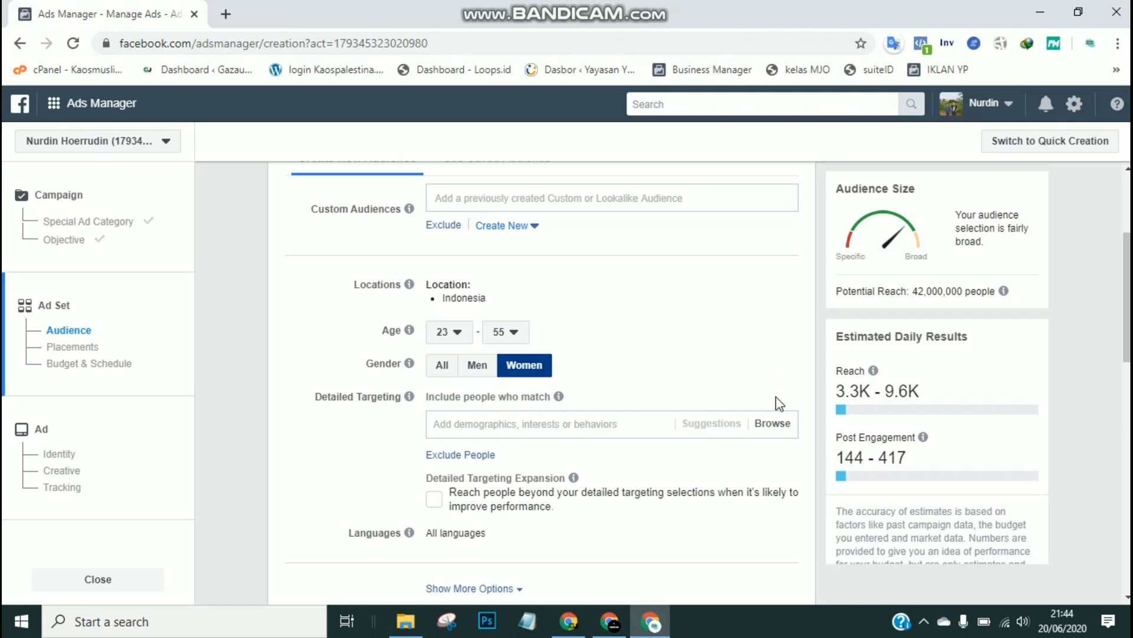
click(620, 426)
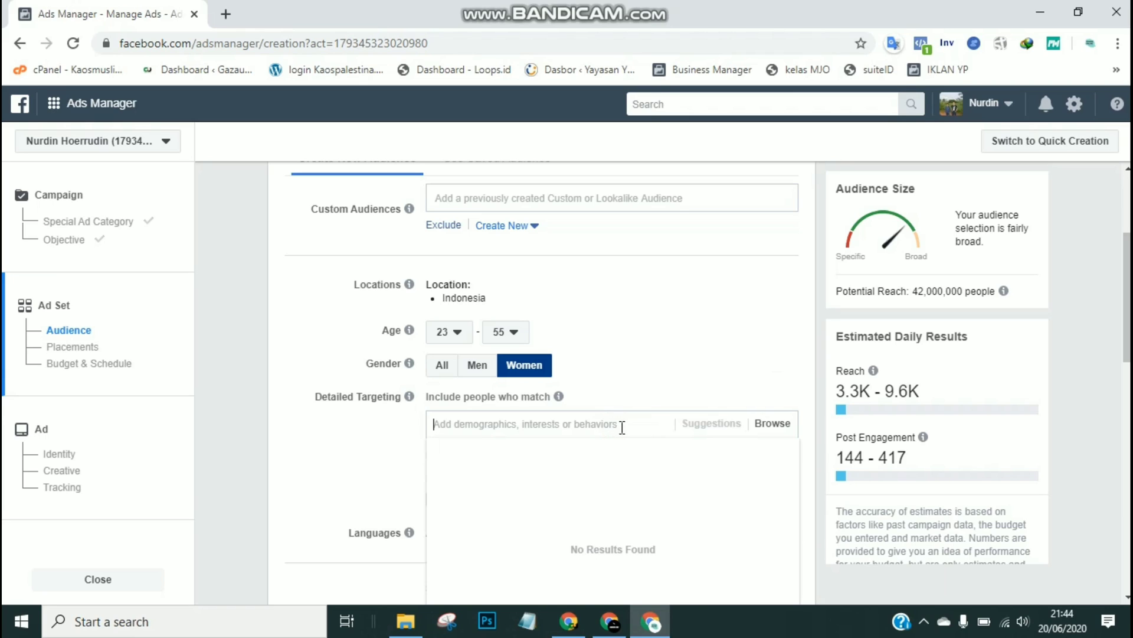
text(yoga)
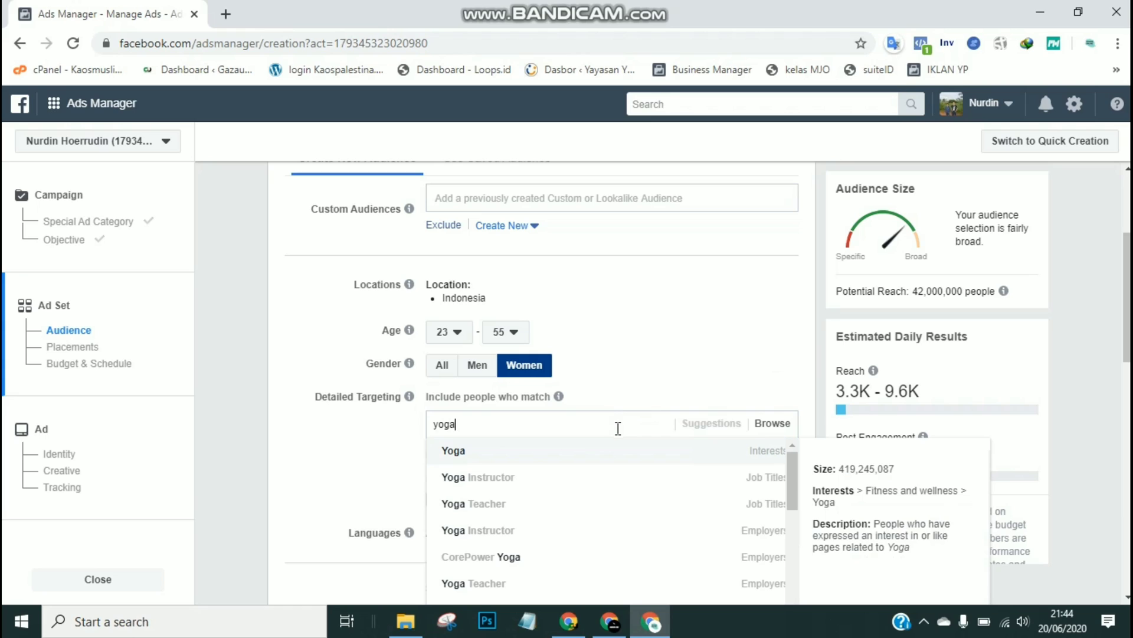
click(466, 452)
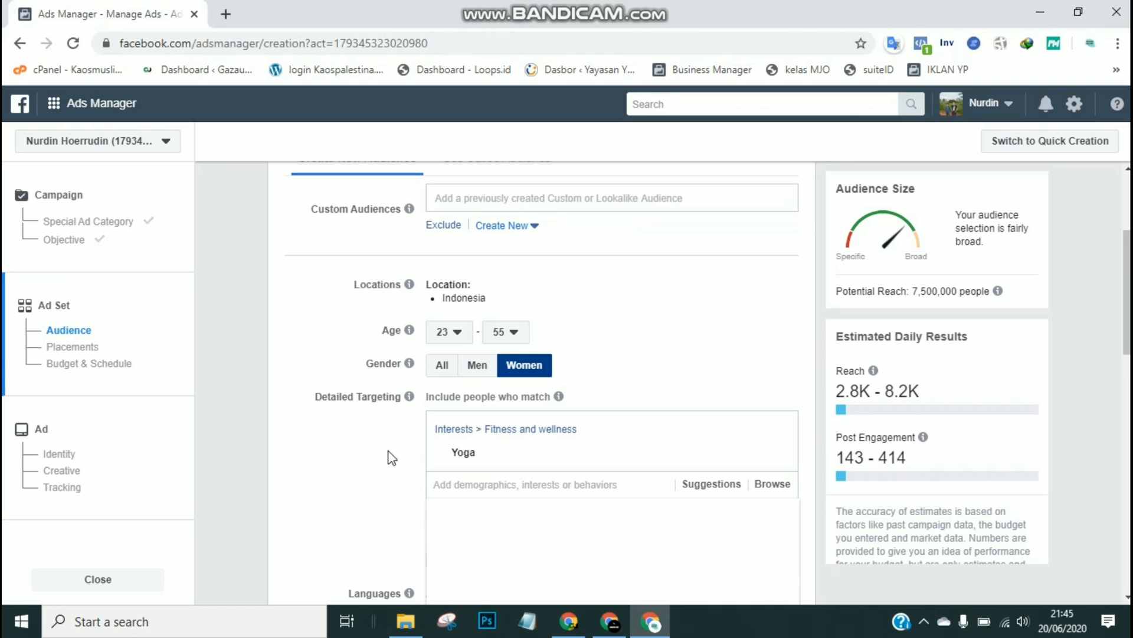
click(519, 485)
text(travel)
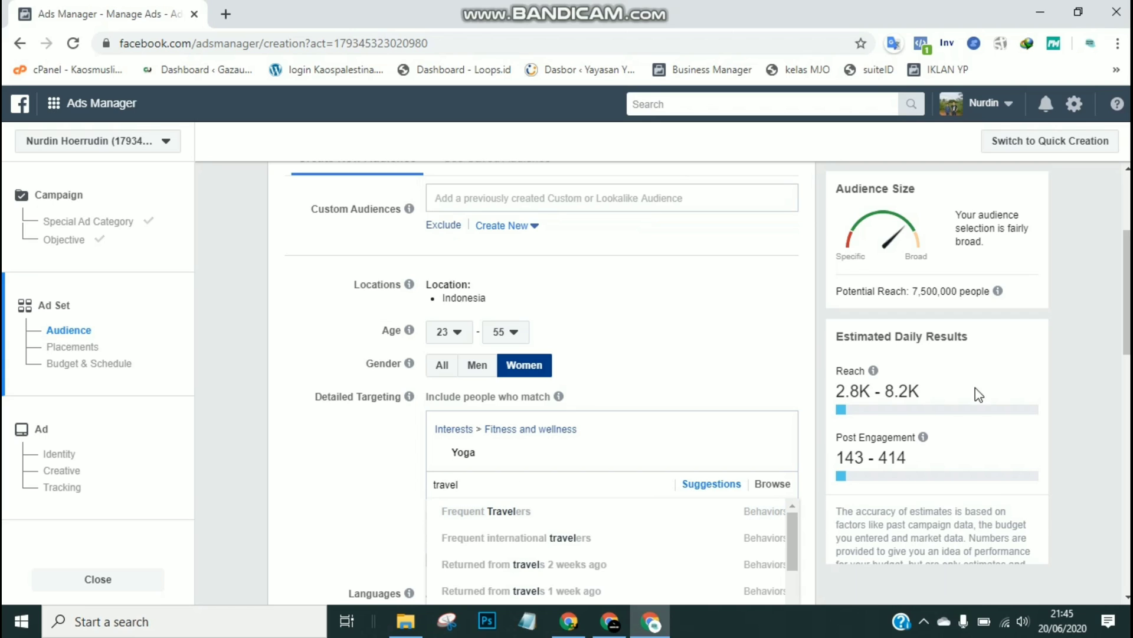
drag(1129, 294, 1128, 346)
click(789, 403)
Step: Search the detailed targeting for "travel" and add the Travel interest alongside Yoga
click(634, 299)
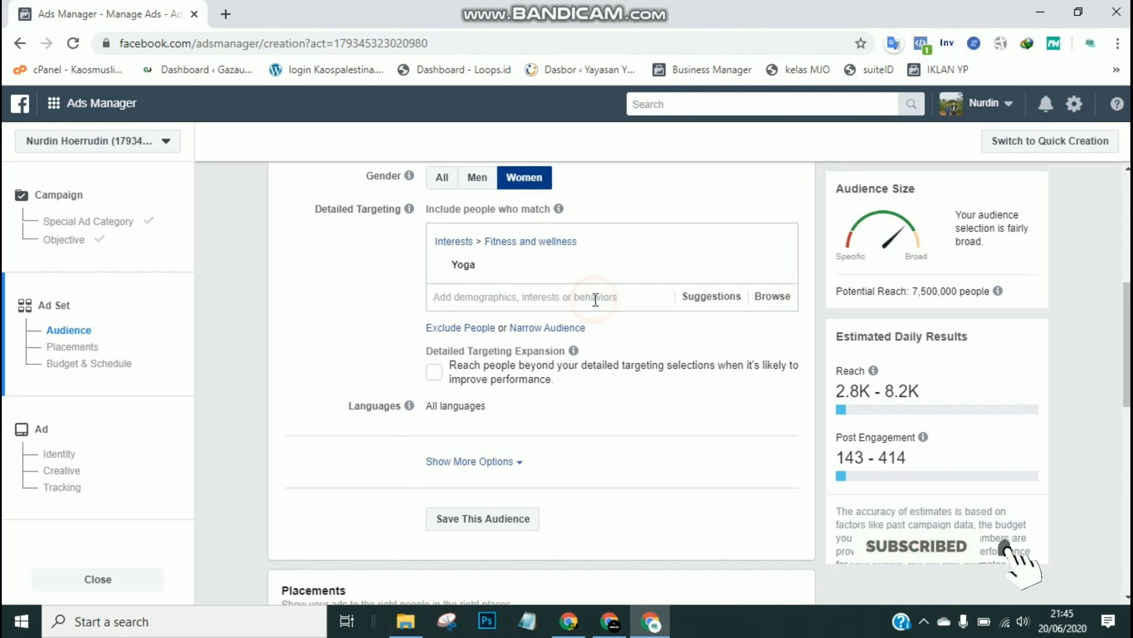
text(travl)
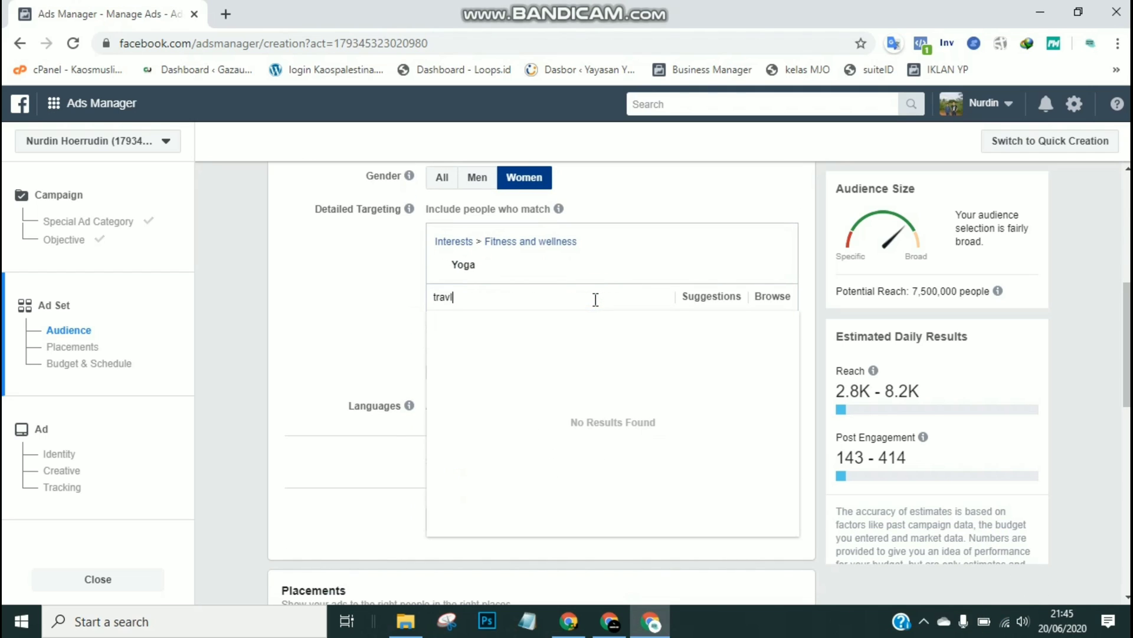
key(BackSpace)
text(el)
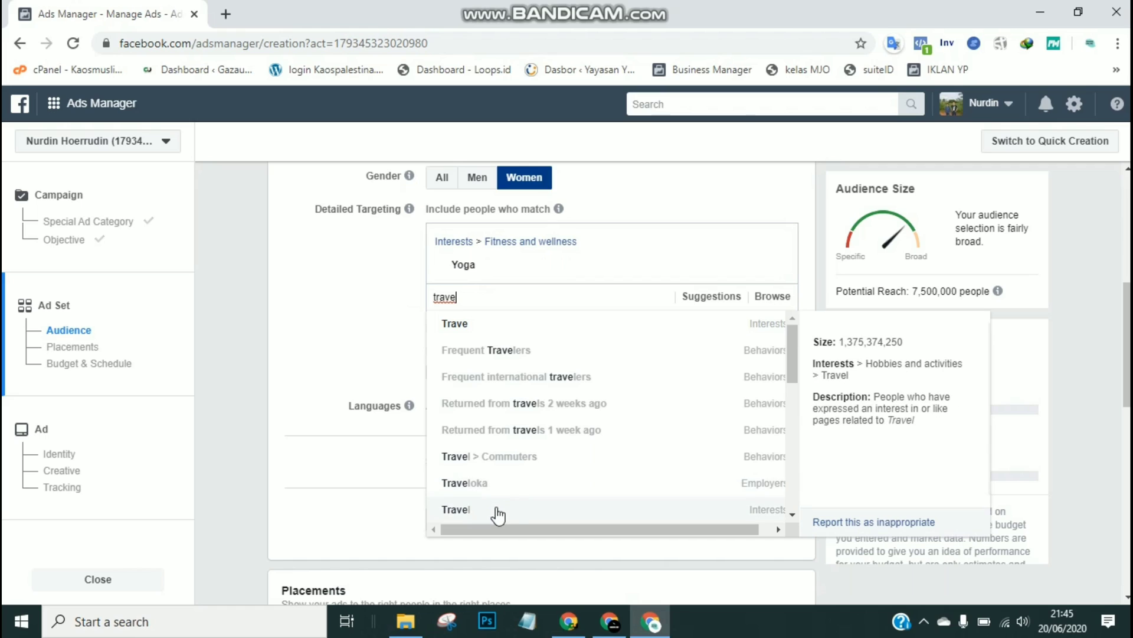
click(497, 511)
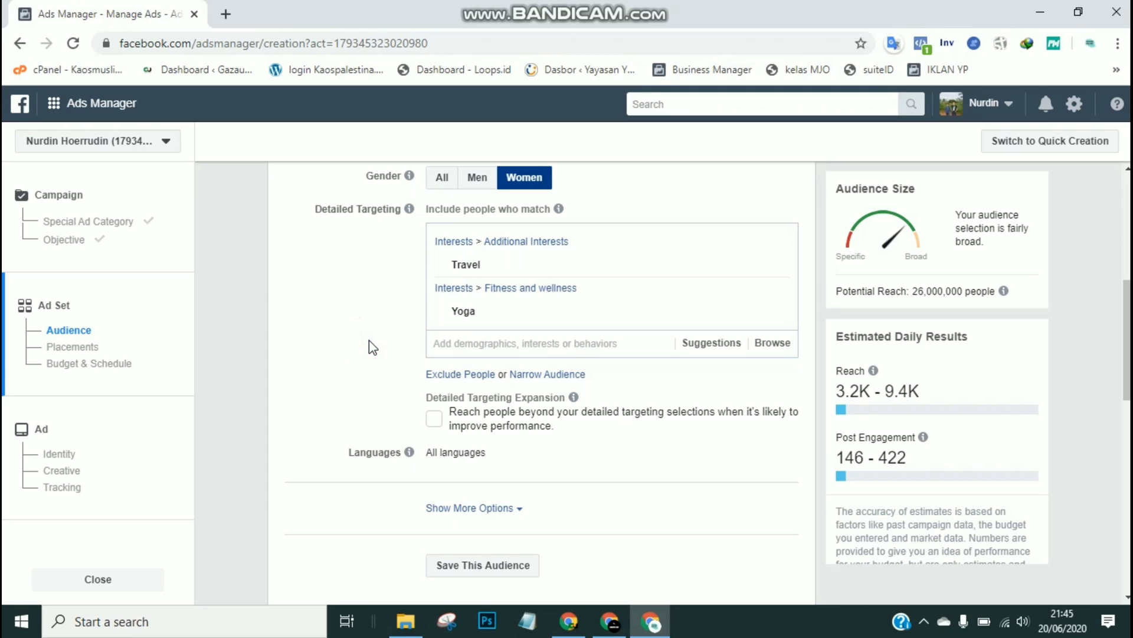
Step: Switch the ad set to manual placements and exclude the Audience Network and Instagram platforms
scroll(372, 347, down, 3)
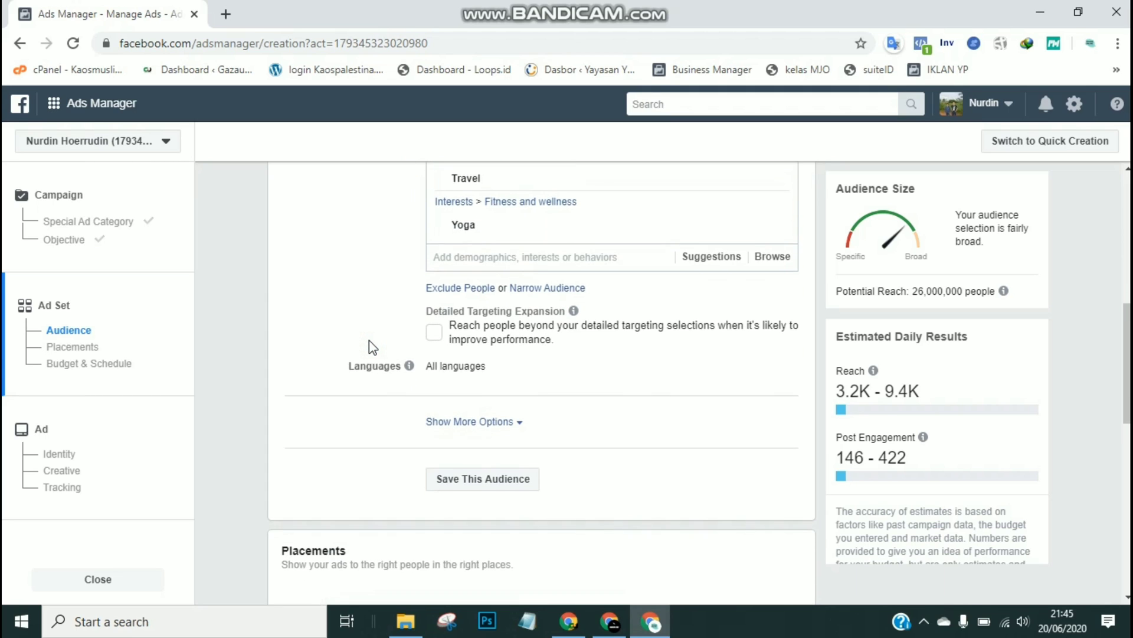
scroll(370, 340, down, 3)
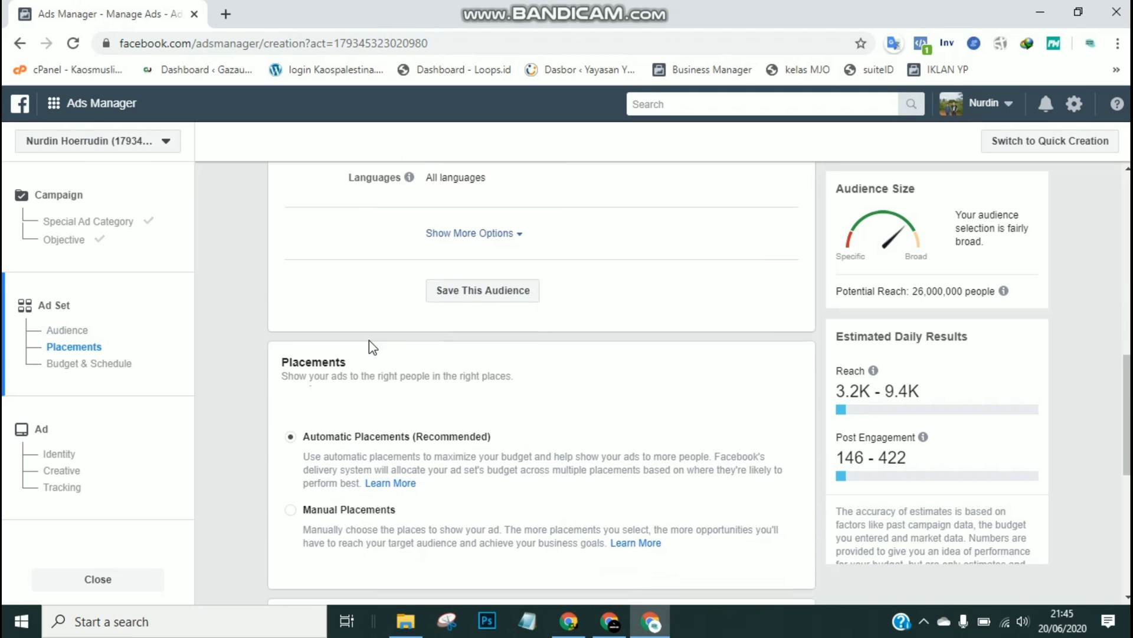
scroll(369, 342, down, 1)
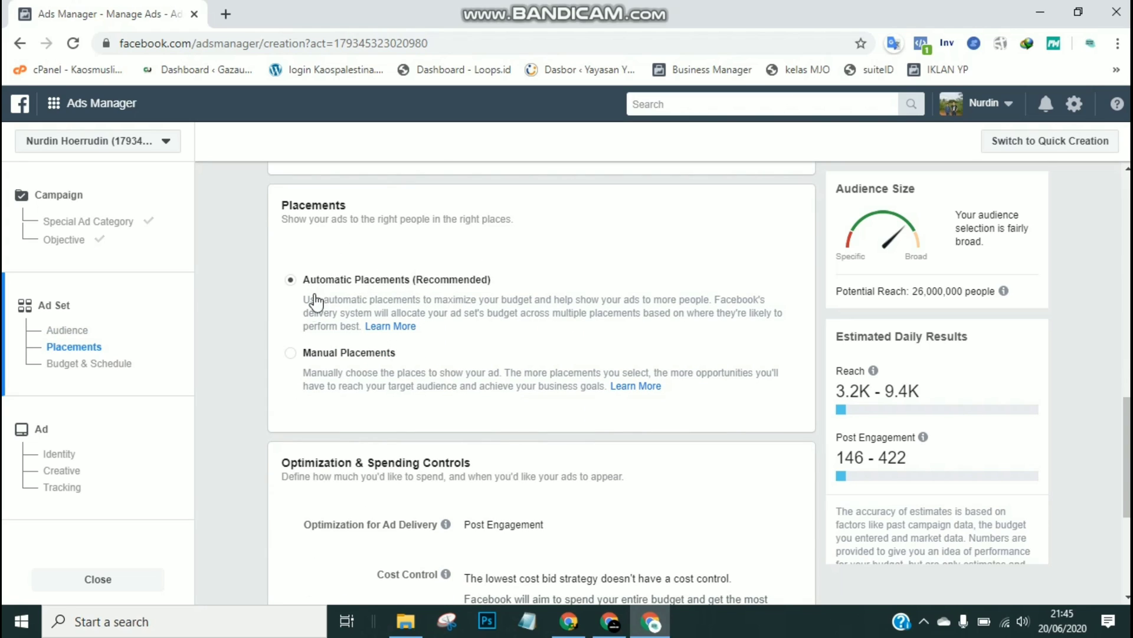
click(293, 357)
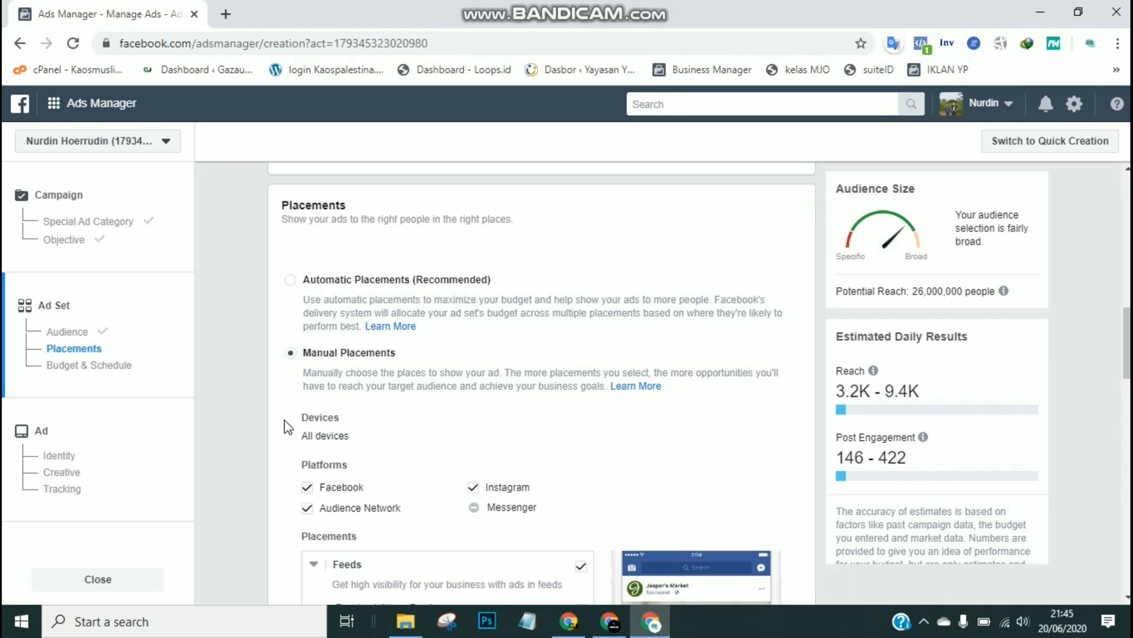
scroll(285, 425, down, 3)
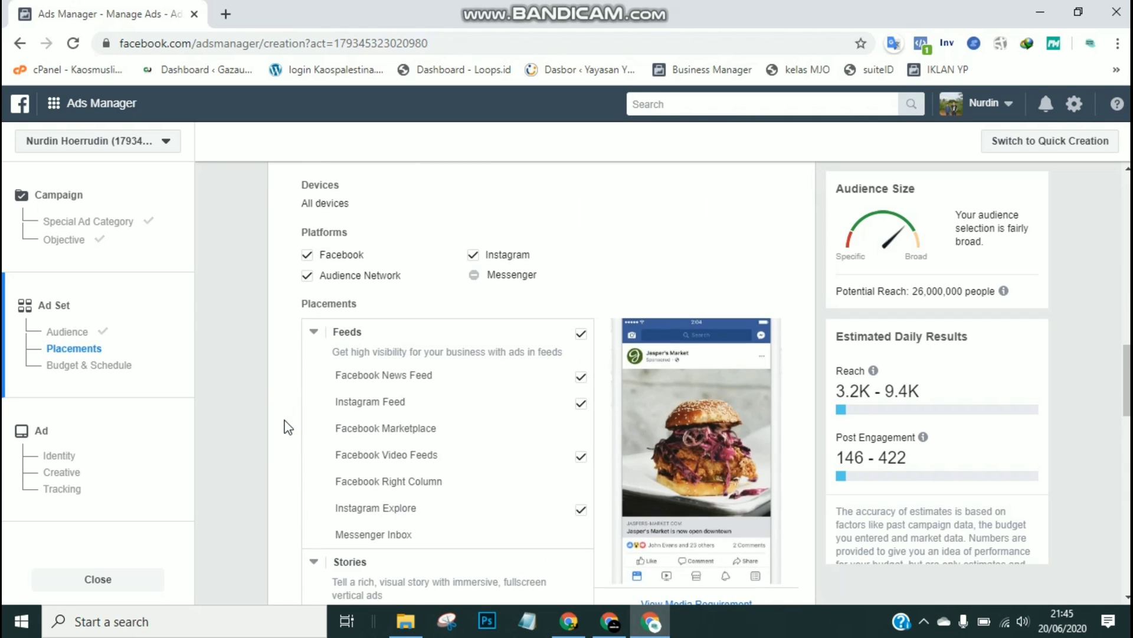
scroll(288, 426, down, 1)
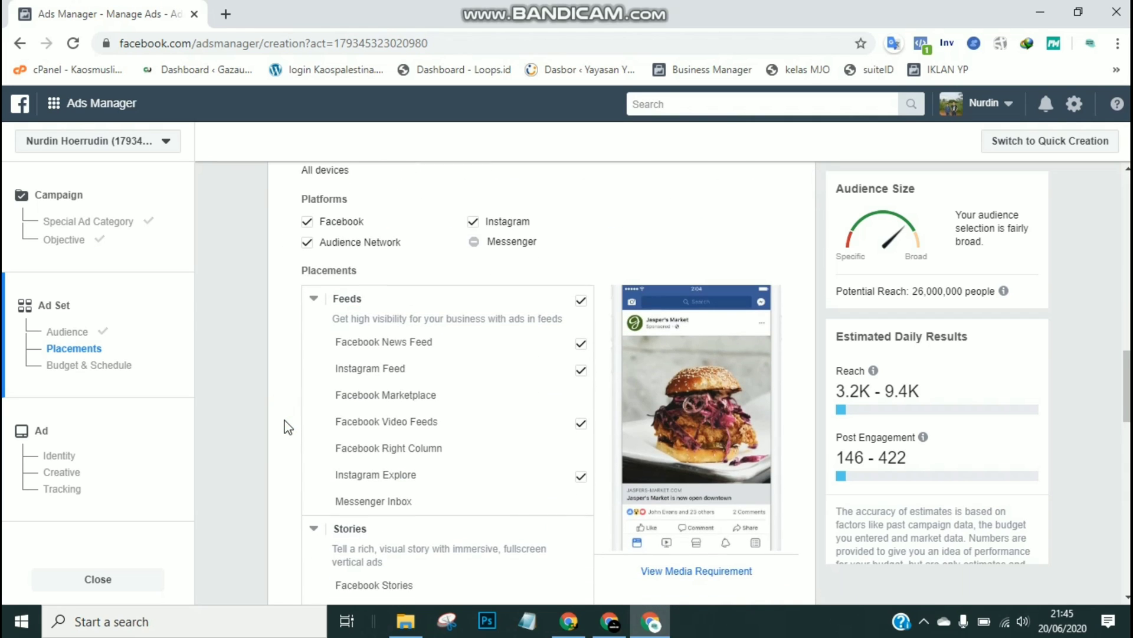
scroll(287, 426, up, 1)
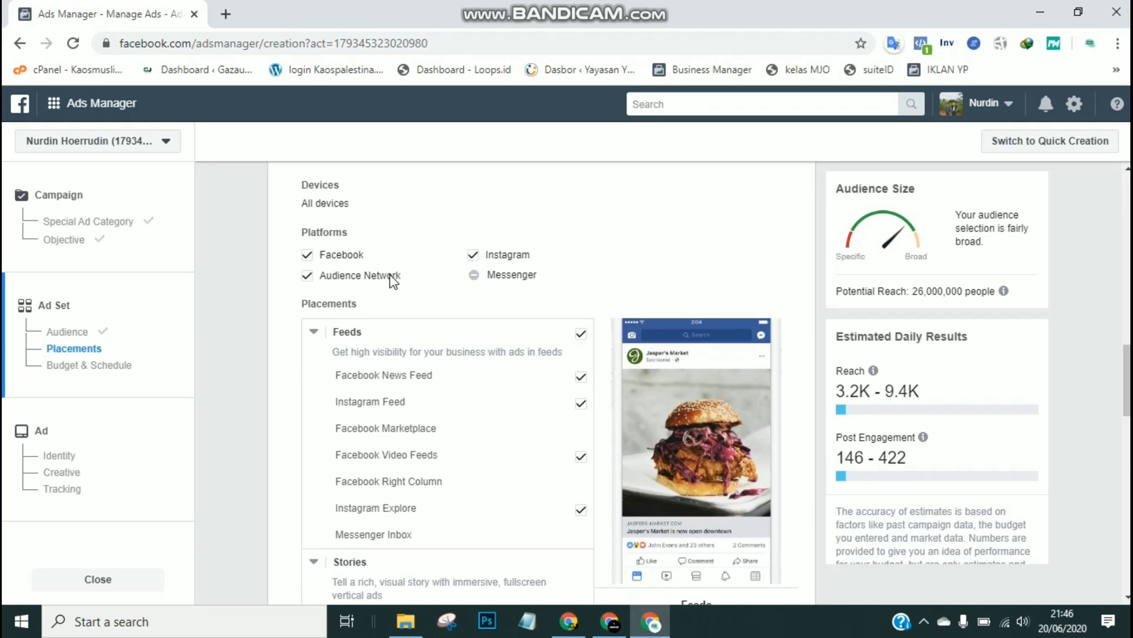
click(307, 275)
click(474, 256)
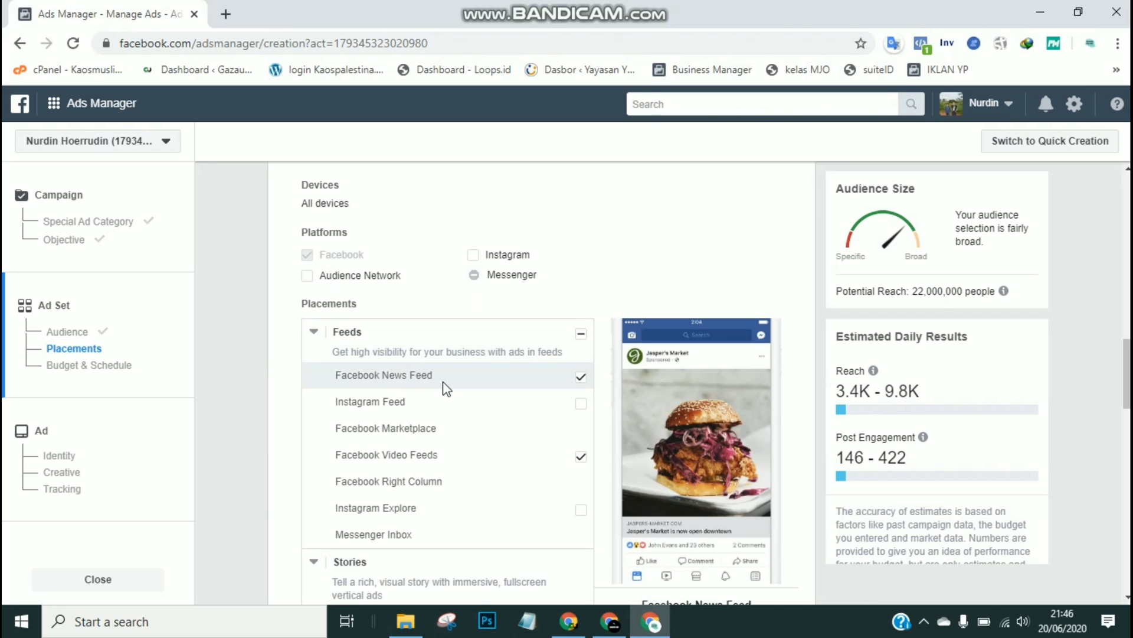
Step: Remove the Facebook Video Feeds, In-Stream and In-Article placements from the ad set, keeping only Facebook News Feed
click(581, 458)
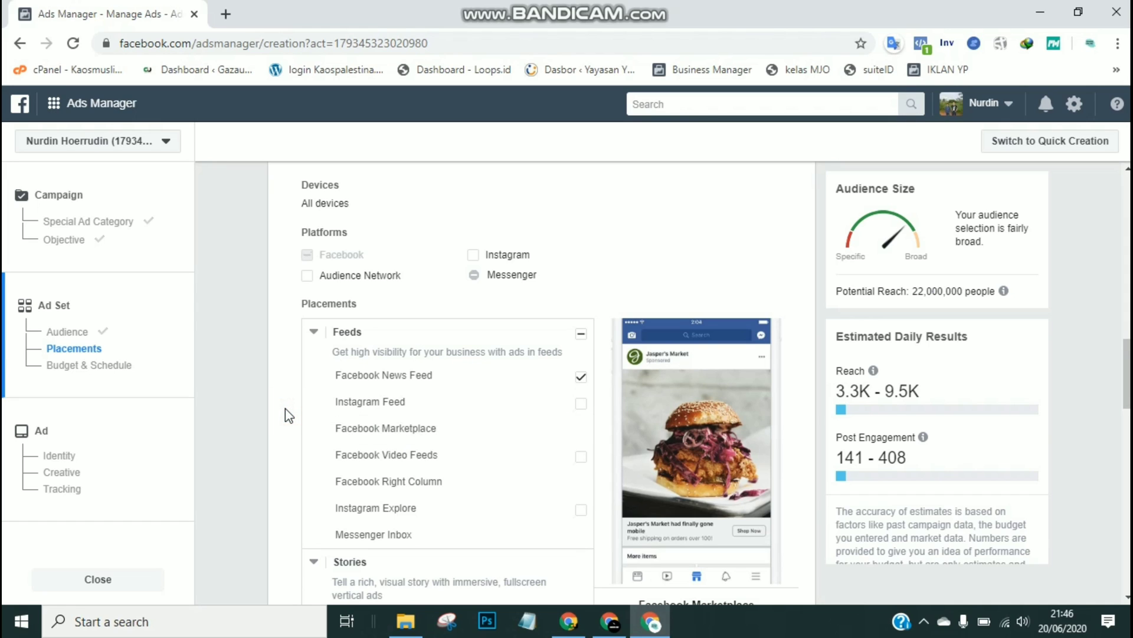
scroll(285, 409, down, 2)
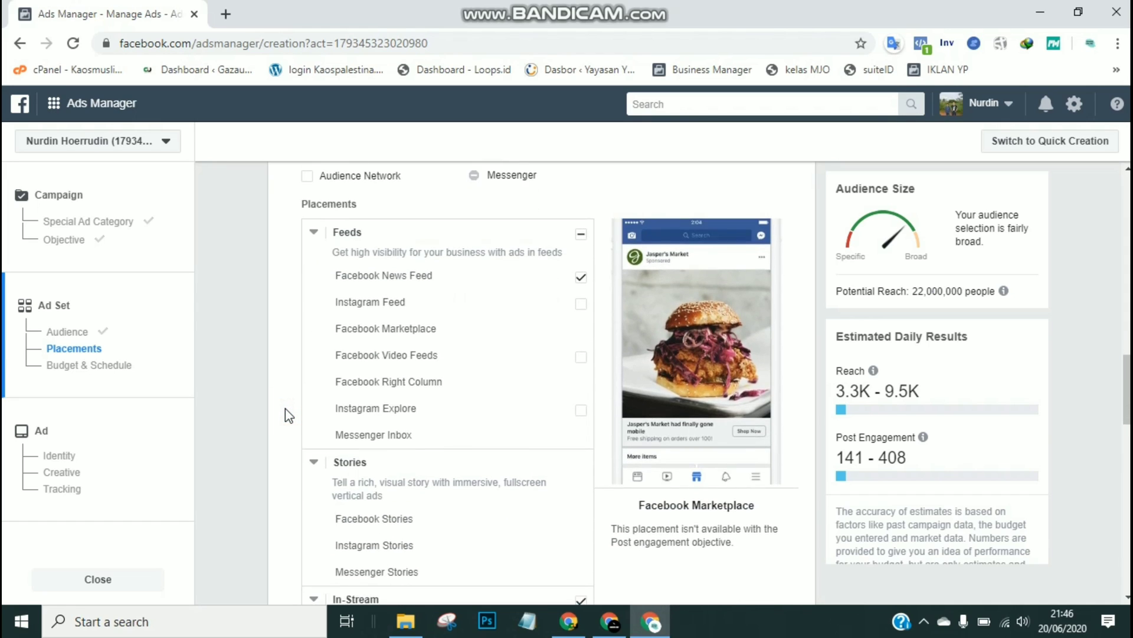
scroll(285, 409, down, 3)
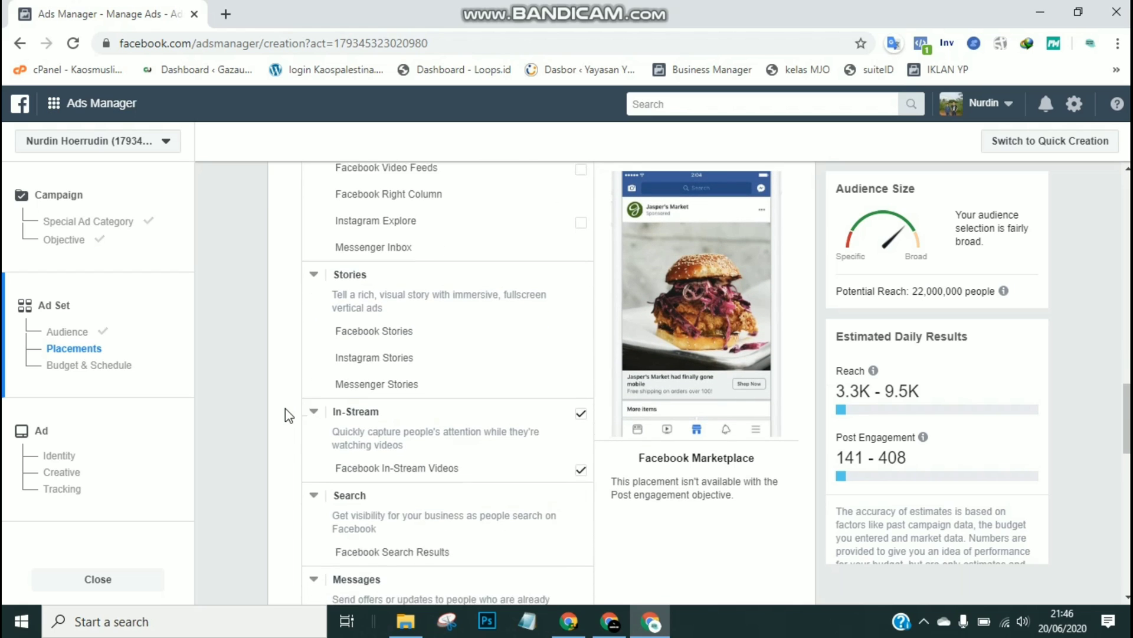
scroll(285, 408, down, 1)
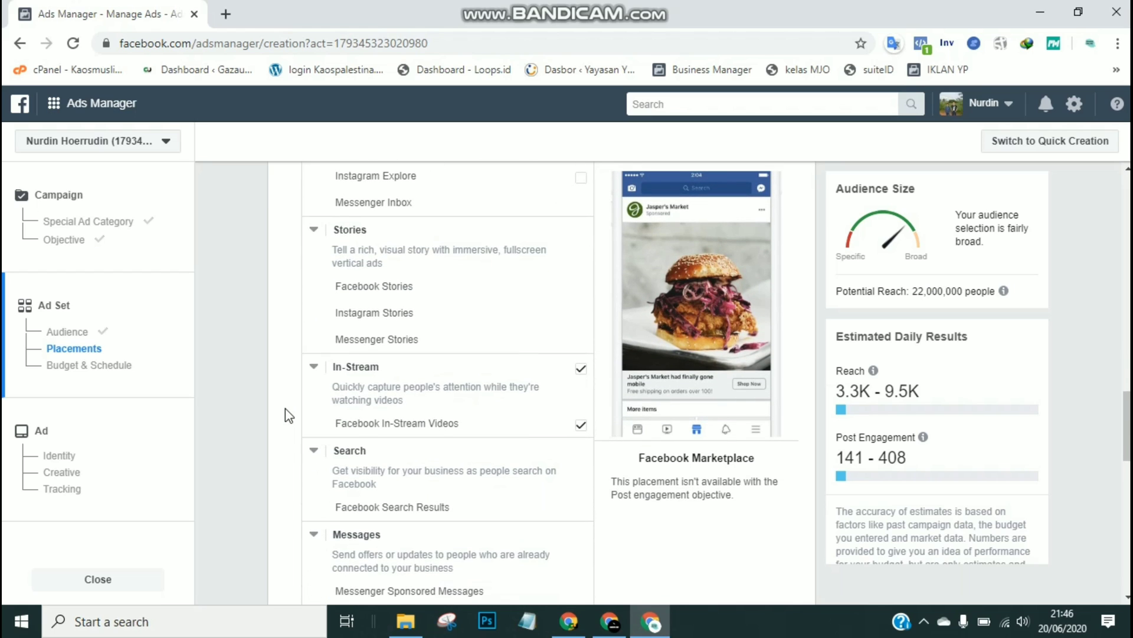
click(582, 370)
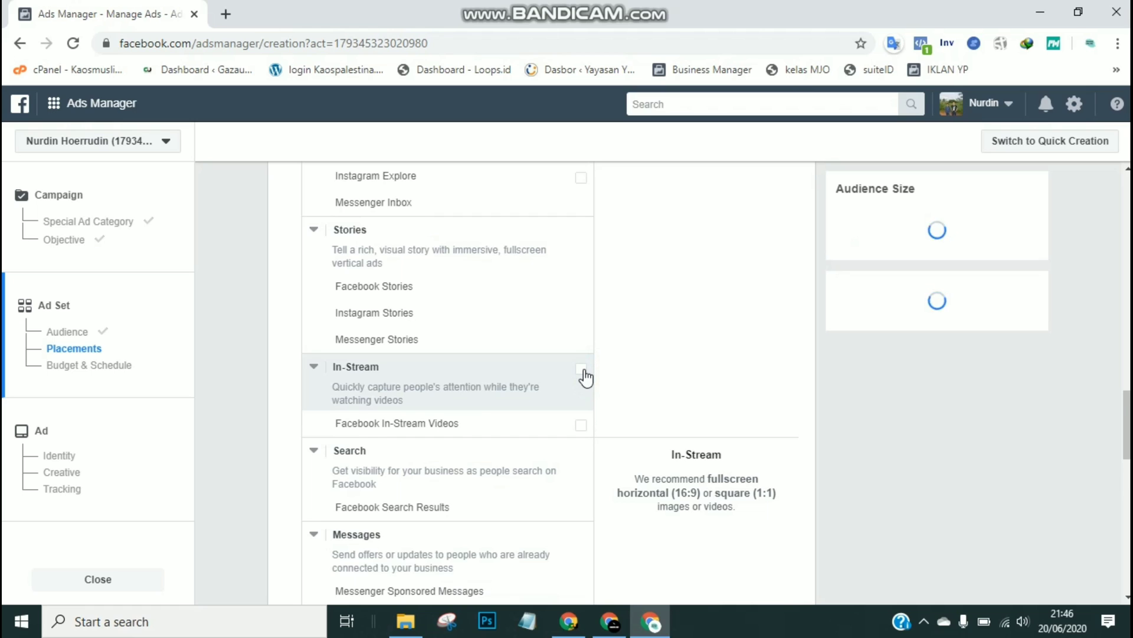
scroll(584, 374, down, 2)
scroll(557, 445, down, 1)
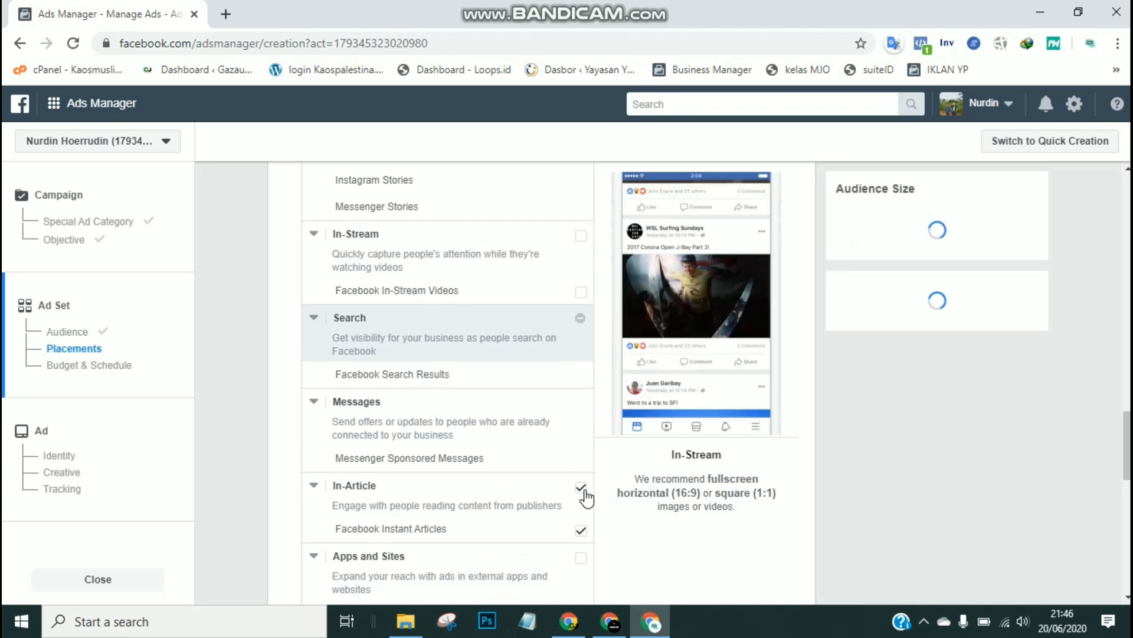
click(582, 488)
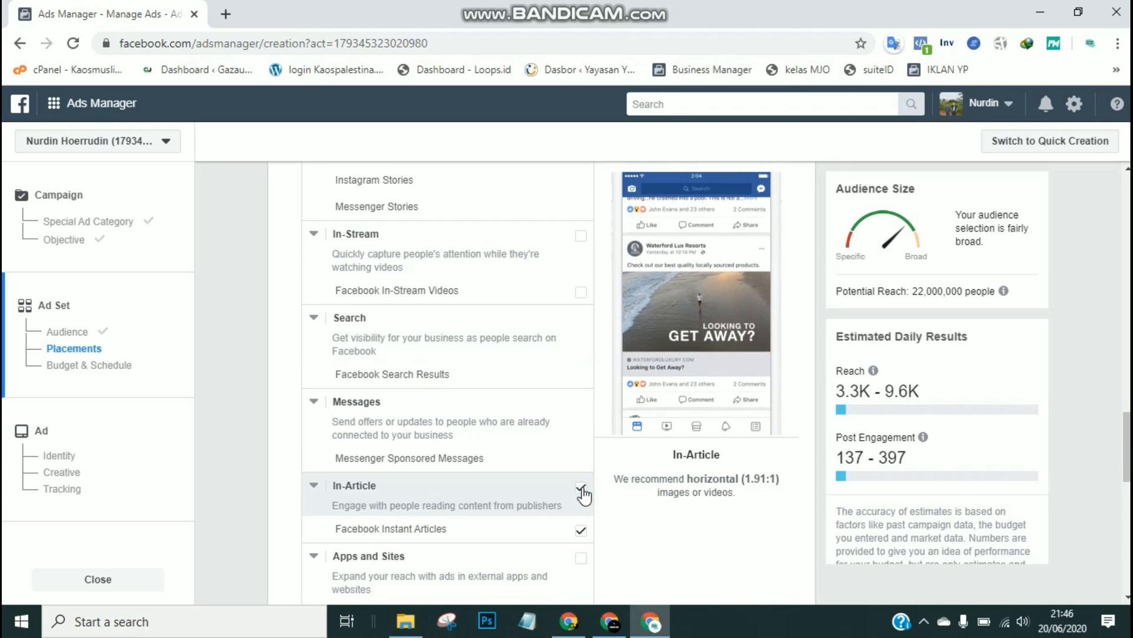
click(287, 484)
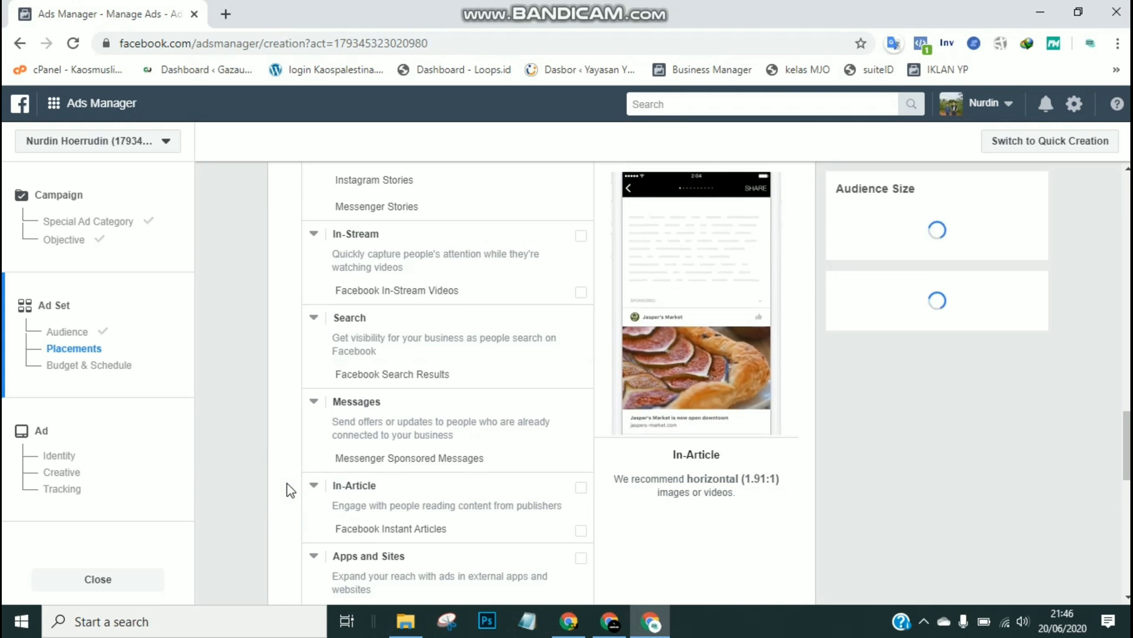
Step: Continue to the ad level, leaving the ad set optimized for Post Engagement and running continuously starting today
scroll(287, 483, down, 2)
scroll(287, 483, down, 3)
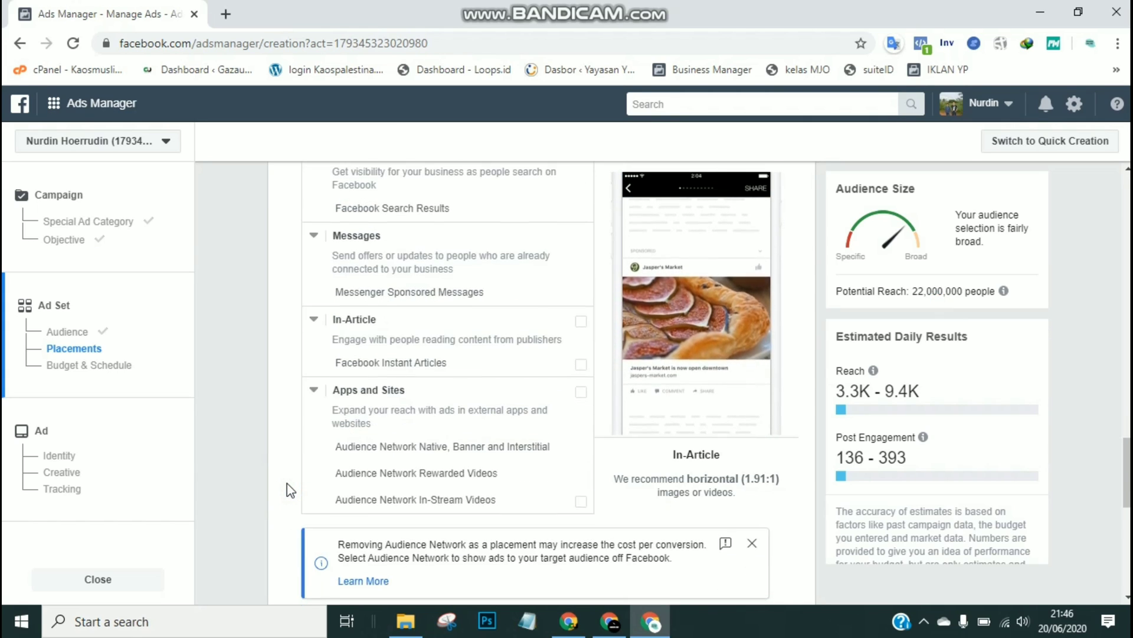
scroll(289, 490, down, 4)
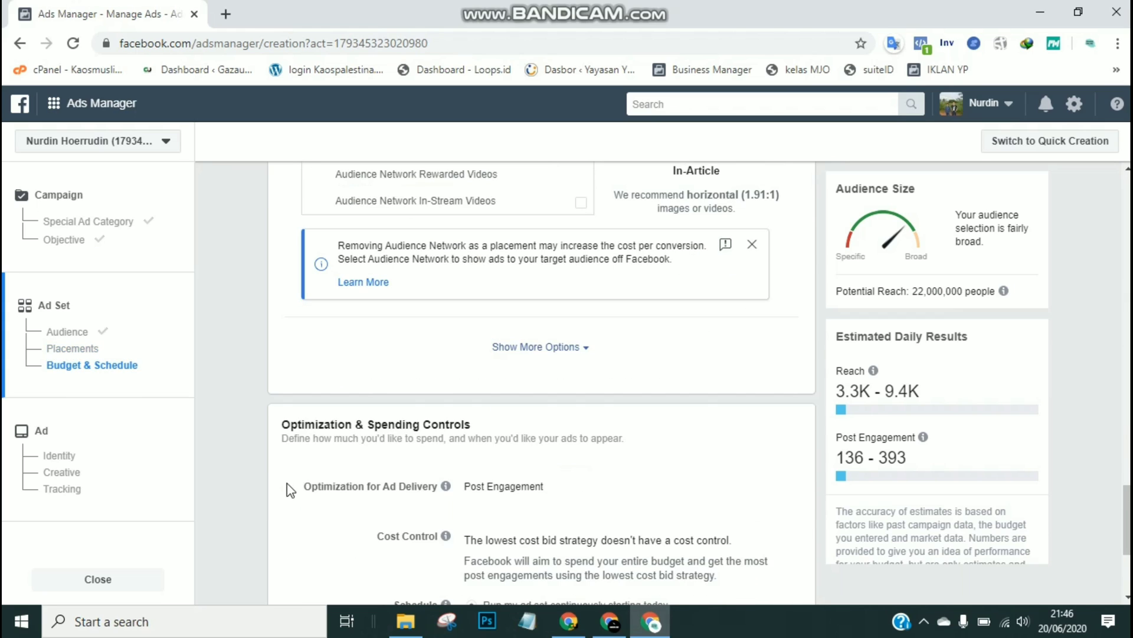
scroll(287, 490, down, 1)
scroll(287, 484, down, 3)
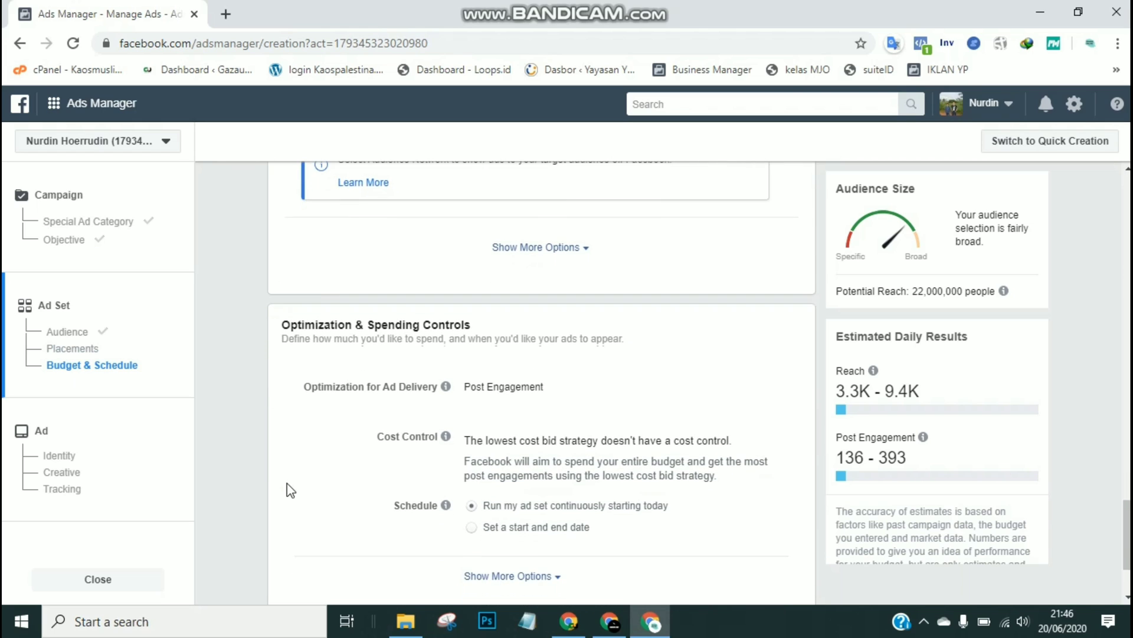
scroll(287, 483, down, 1)
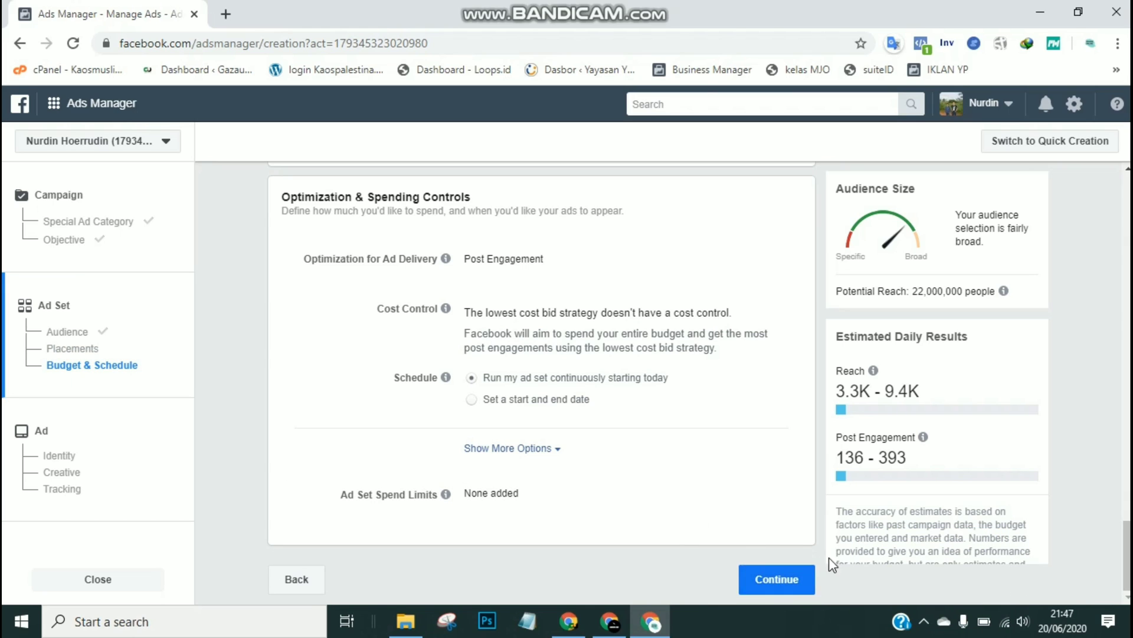
click(766, 581)
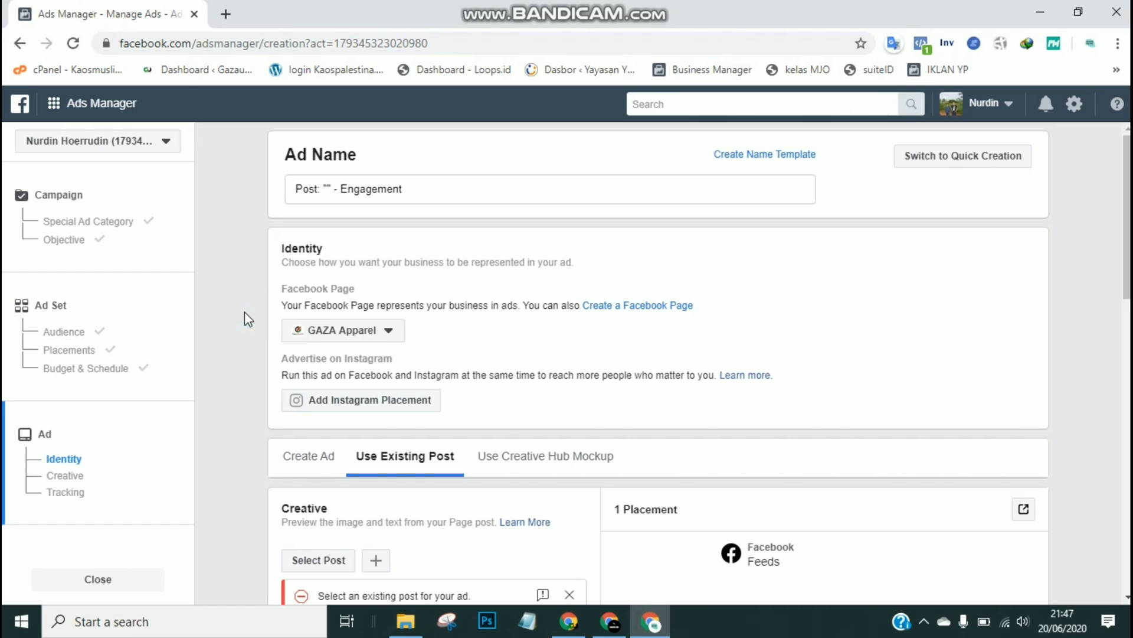
Step: Check which Facebook Pages are available for the ad's identity, including the selected GAZA Apparel page
scroll(245, 312, down, 1)
scroll(245, 312, up, 1)
click(403, 333)
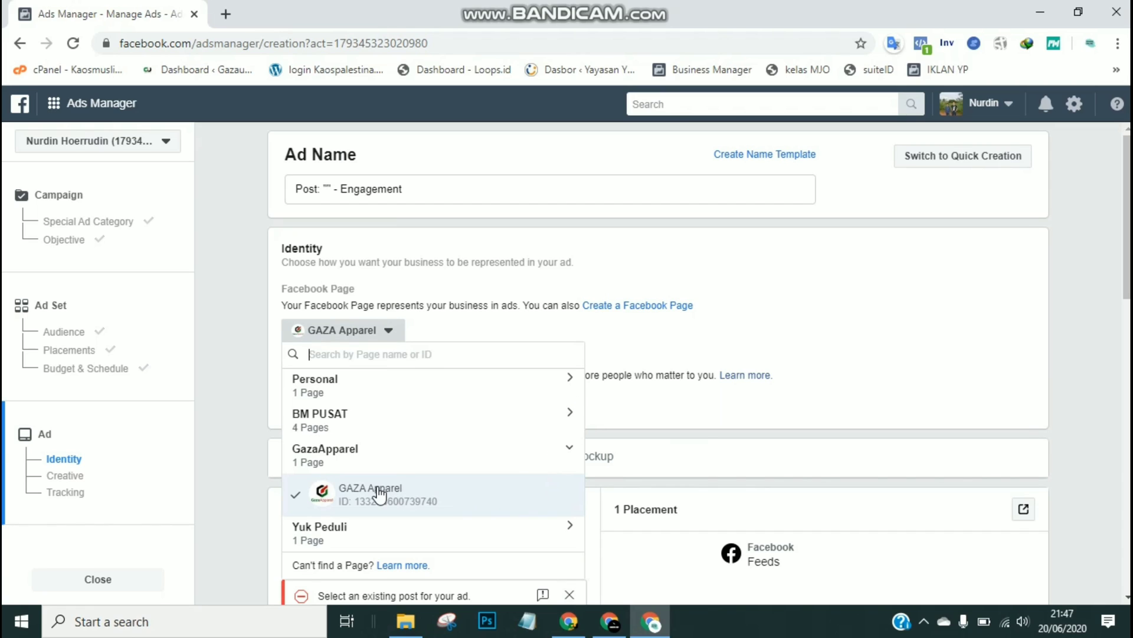
click(242, 348)
click(242, 349)
double_click(242, 349)
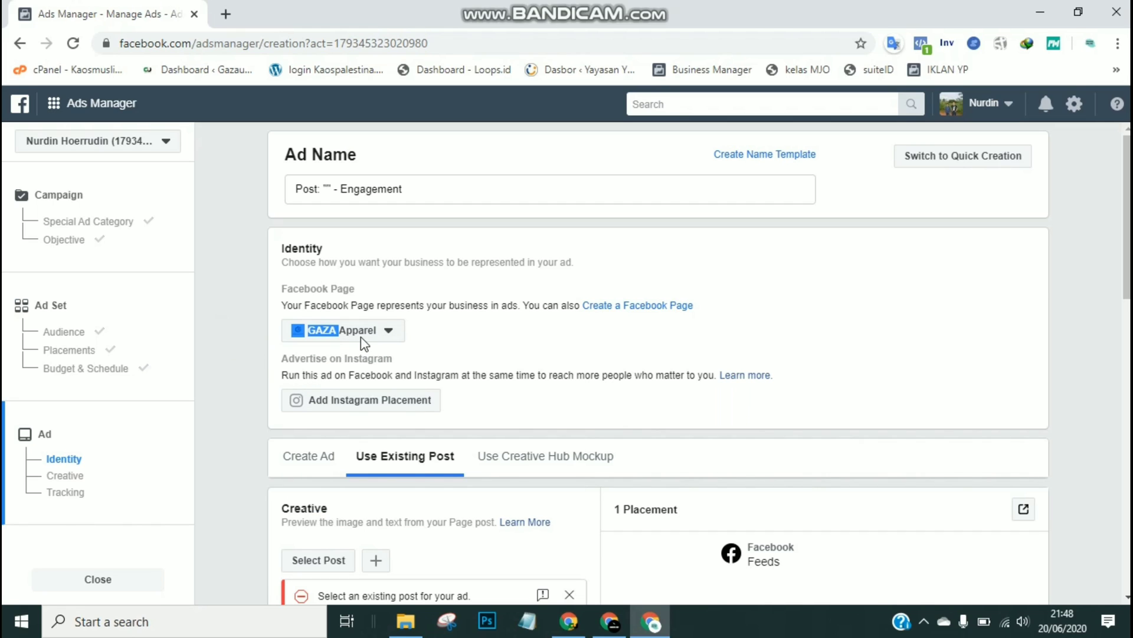
Step: Use the existing Page post from Jun 19, 2020, "Mari simak sampai akhir pandangan...", as the ad creative and check its feed preview
scroll(874, 373, down, 1)
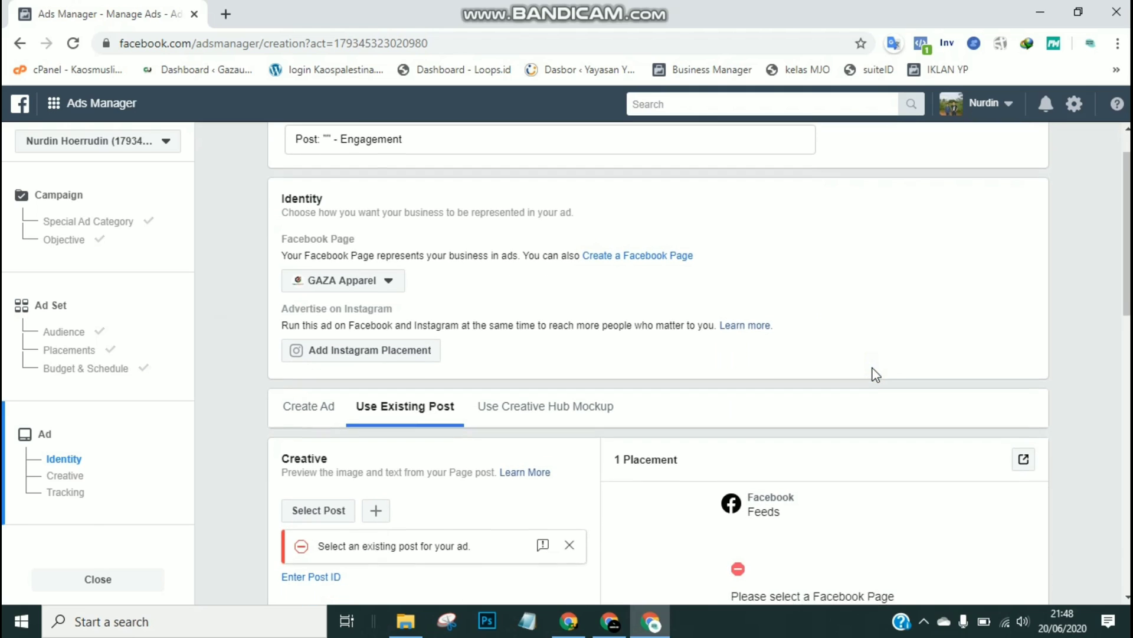
scroll(876, 375, down, 2)
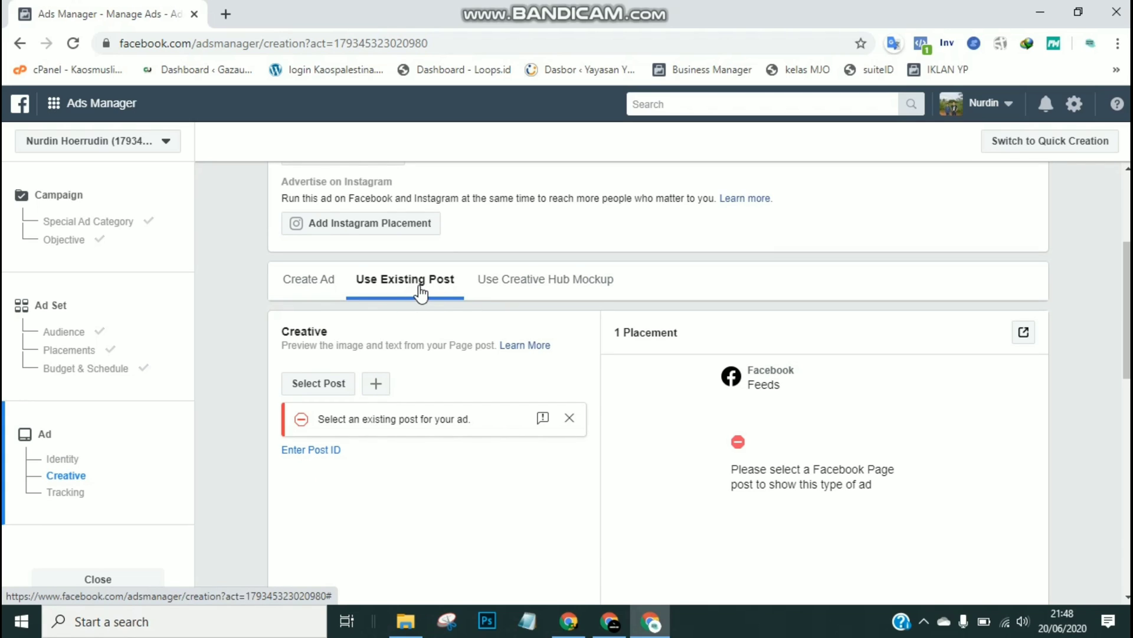
click(322, 390)
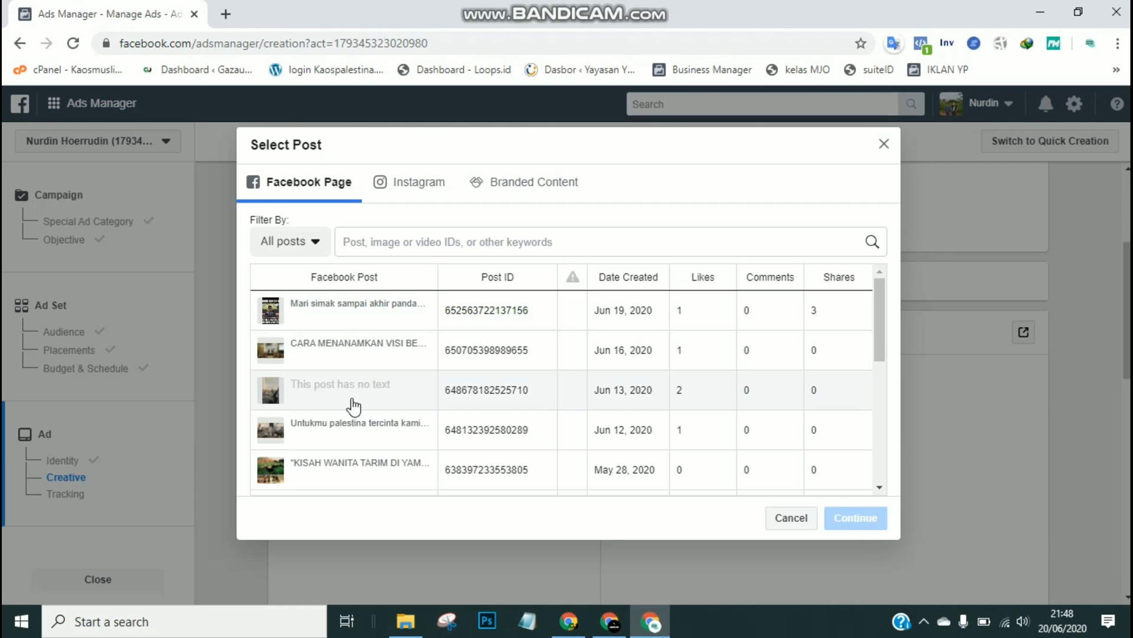
click(468, 321)
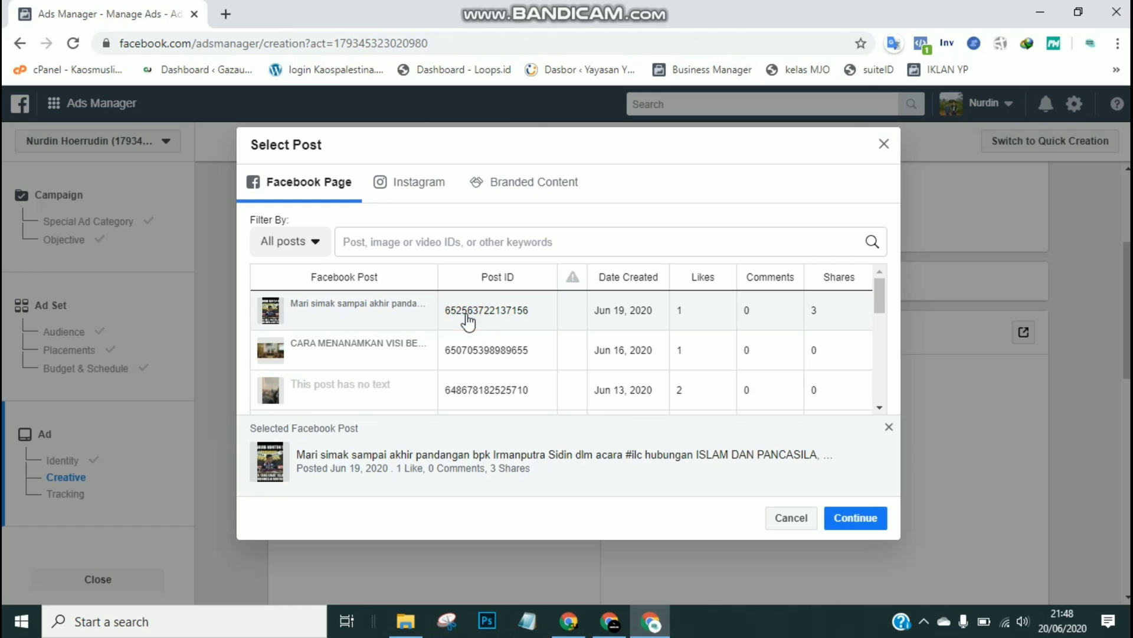
click(846, 519)
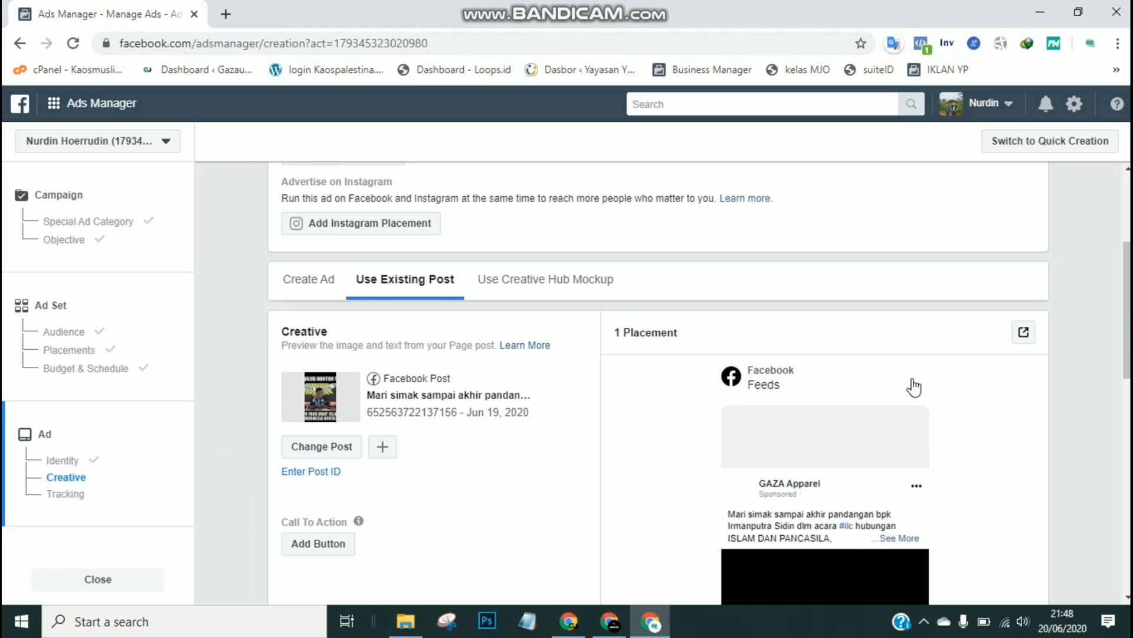
drag(1128, 328, 1128, 397)
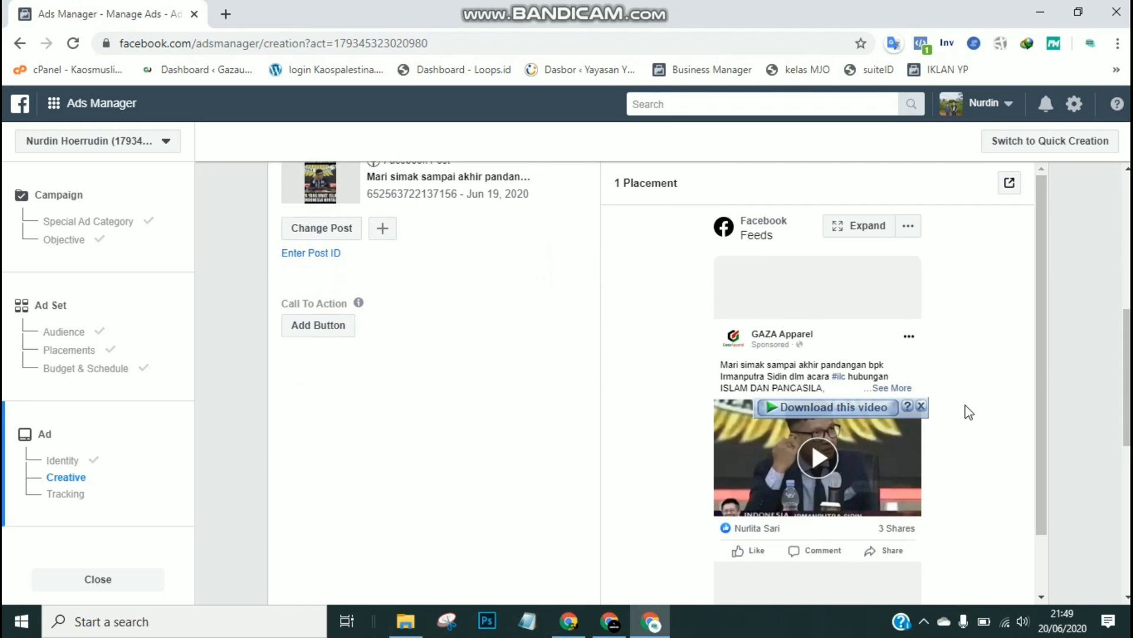
click(922, 407)
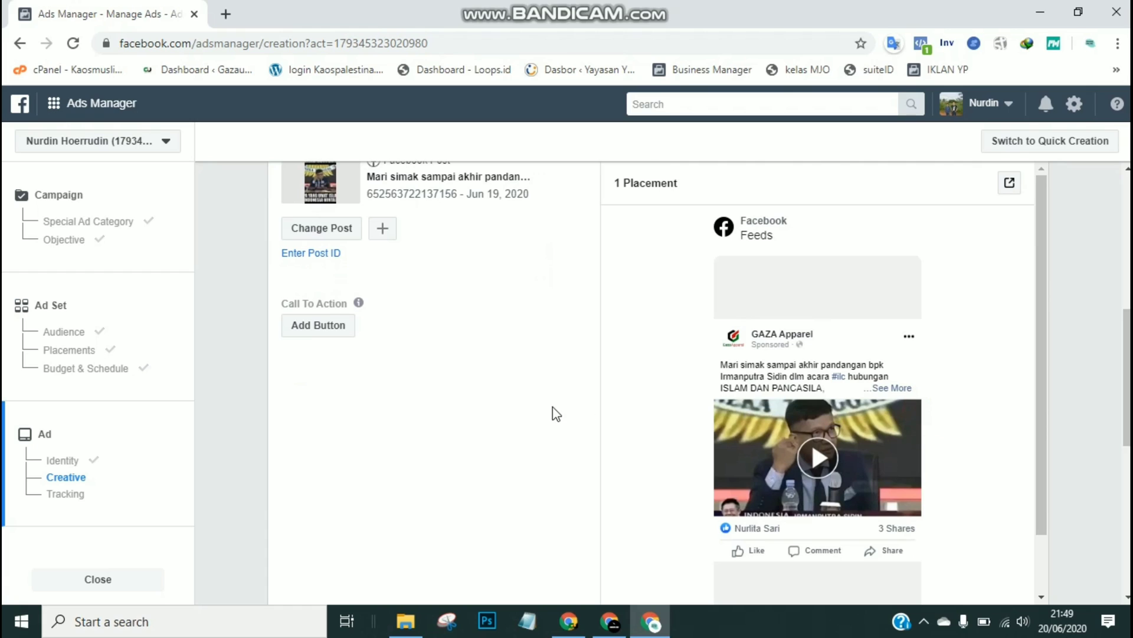
Step: Look through the call-to-action types offered for the selected post and cancel without adding one
click(342, 325)
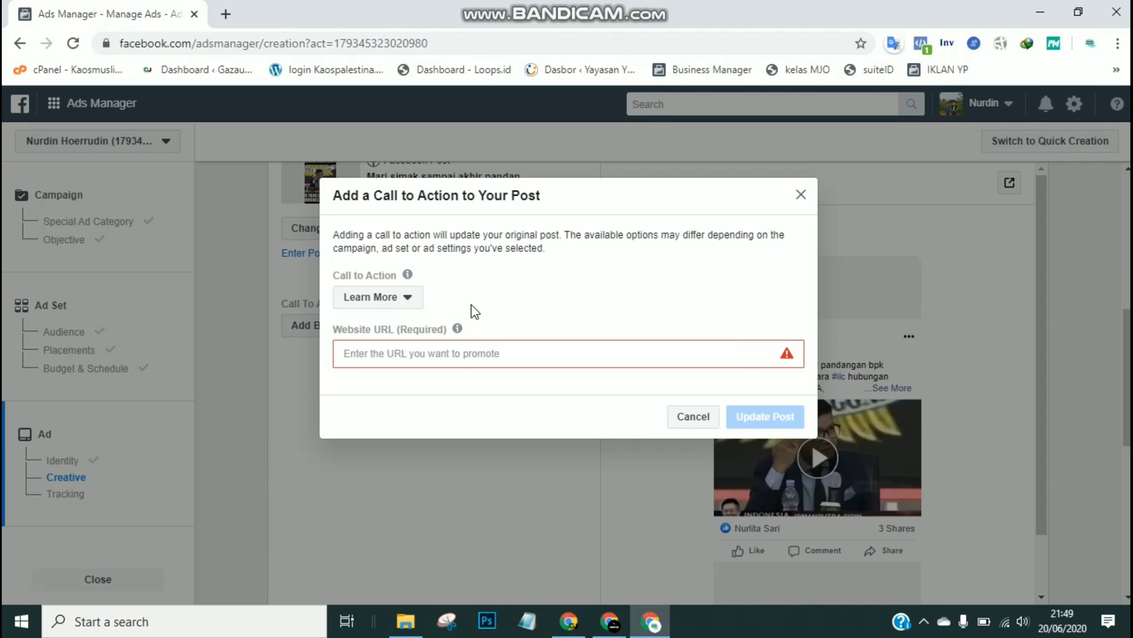
click(456, 352)
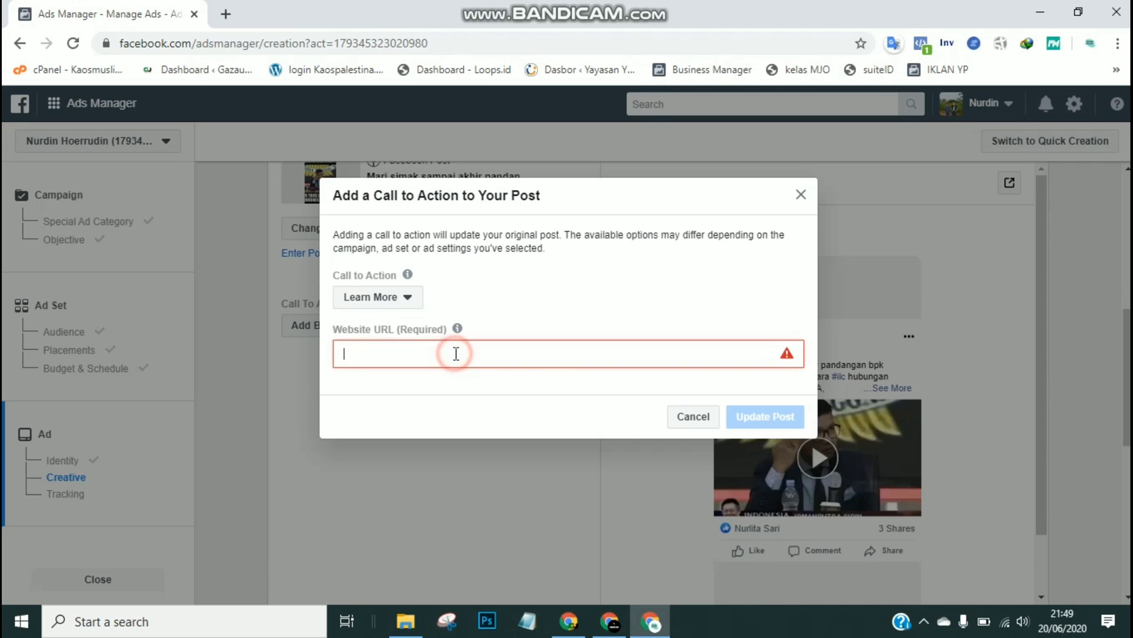
click(406, 298)
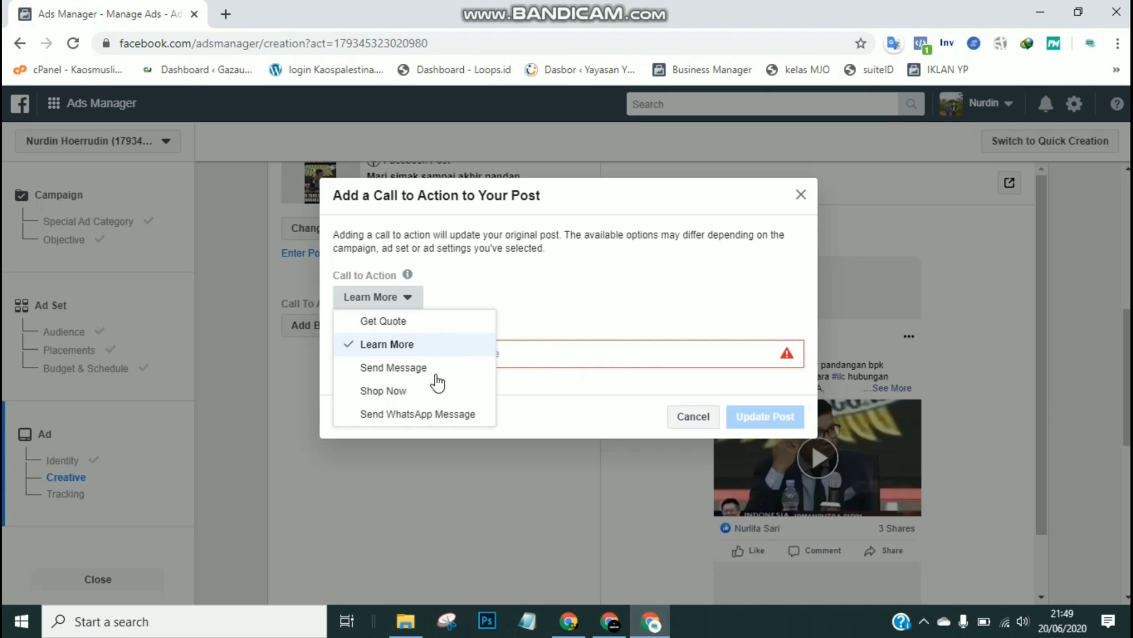
click(691, 418)
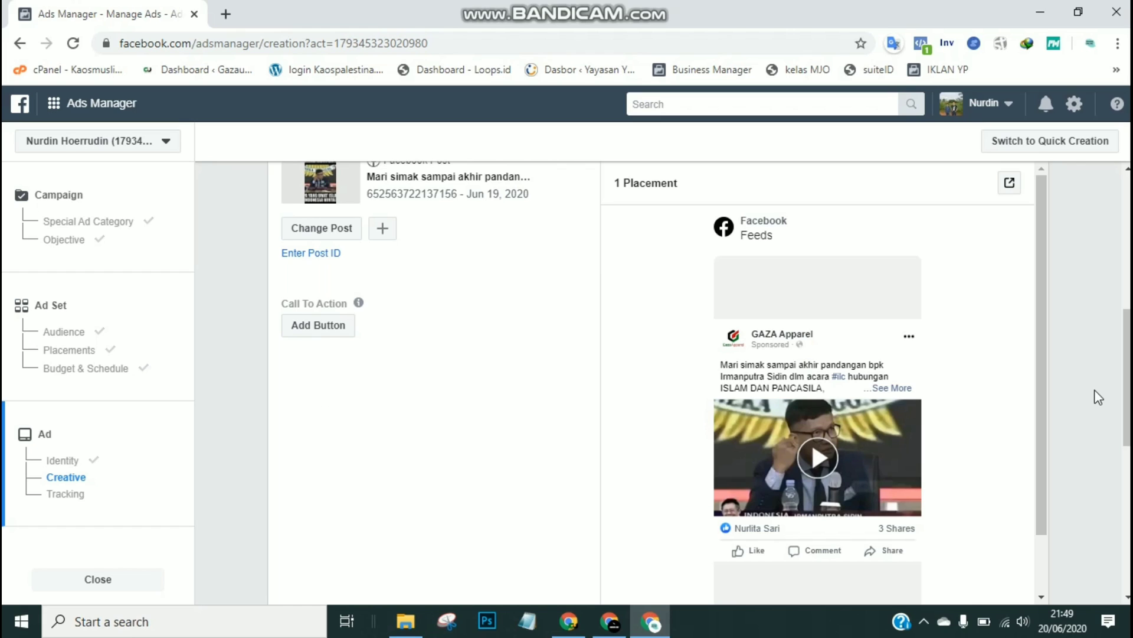
Step: Review the ad's tracking settings and submission options, and look back over its creative, identity and name
scroll(1126, 378, down, 3)
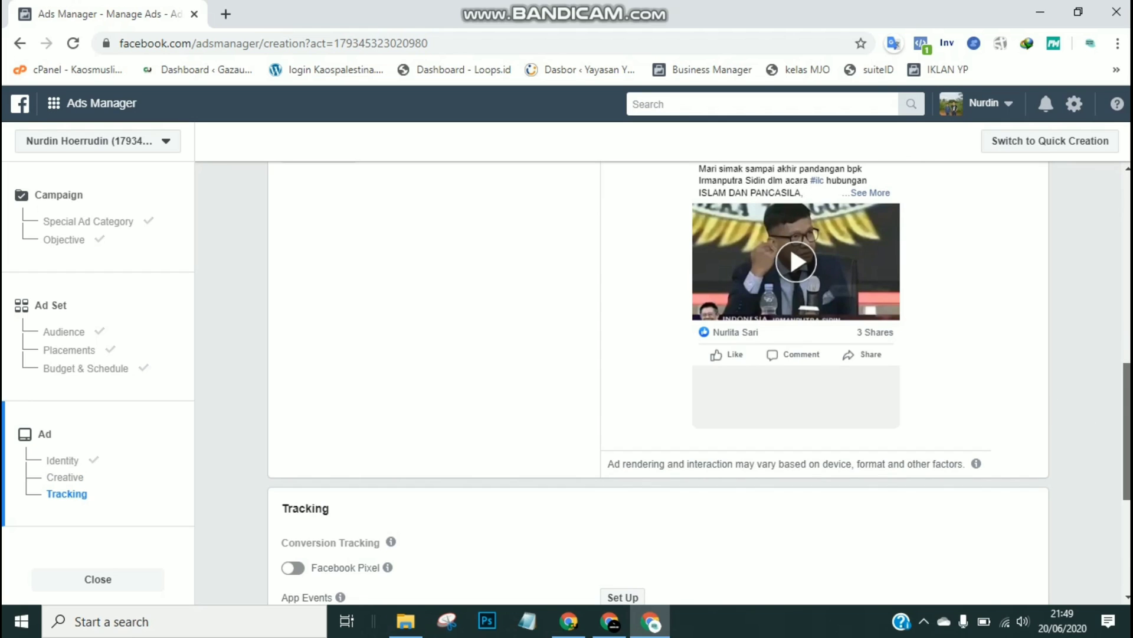
scroll(1054, 401, down, 2)
scroll(796, 389, down, 3)
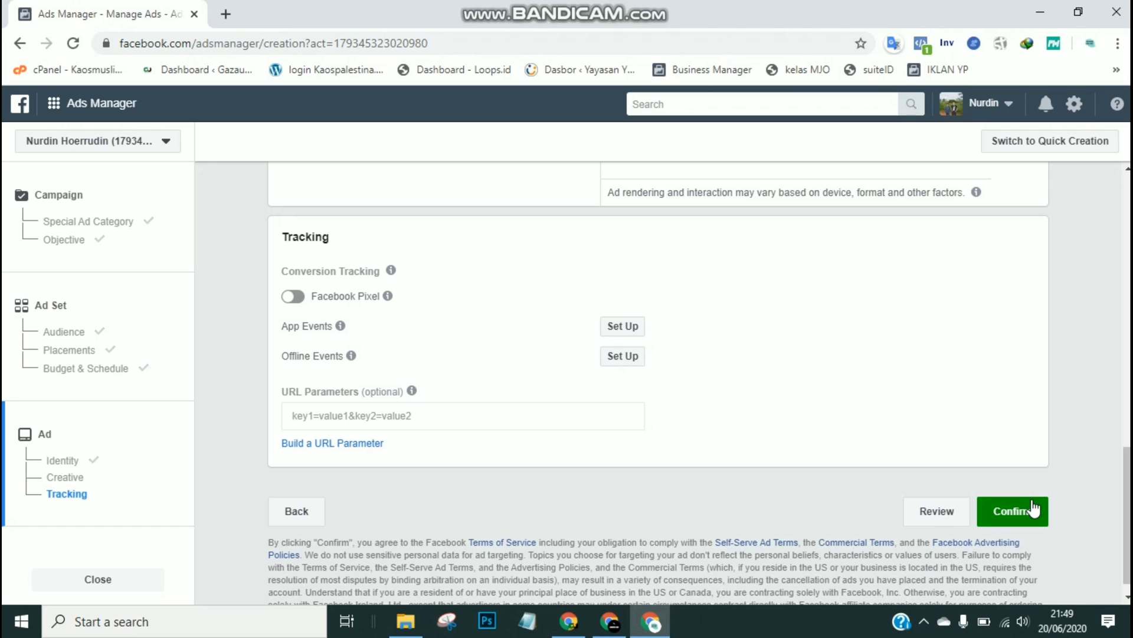
click(1005, 519)
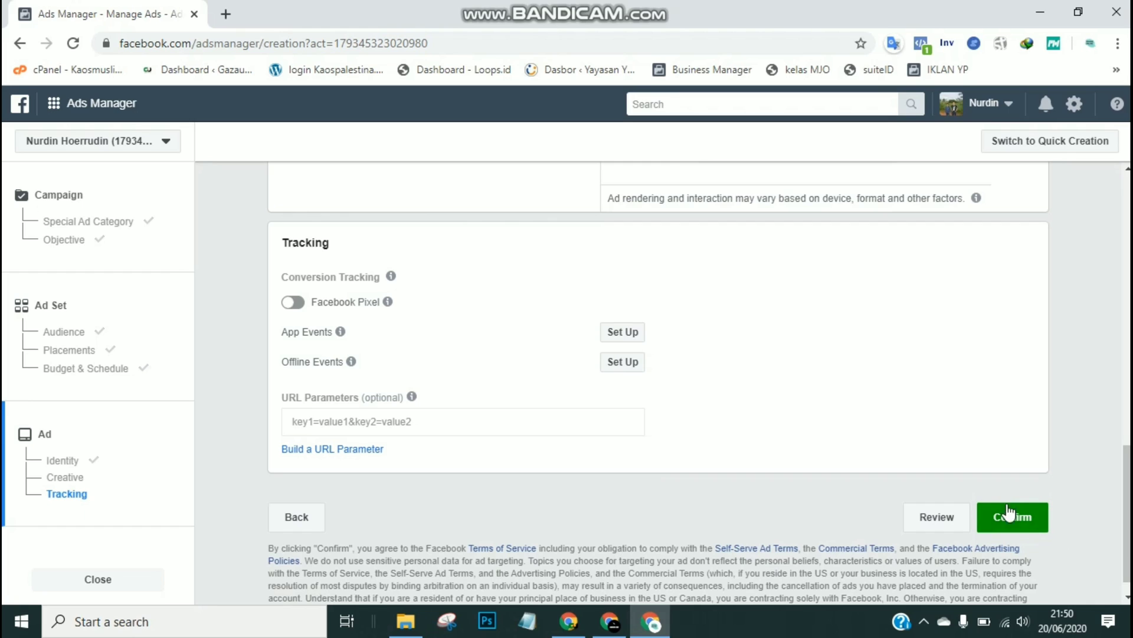
click(1024, 534)
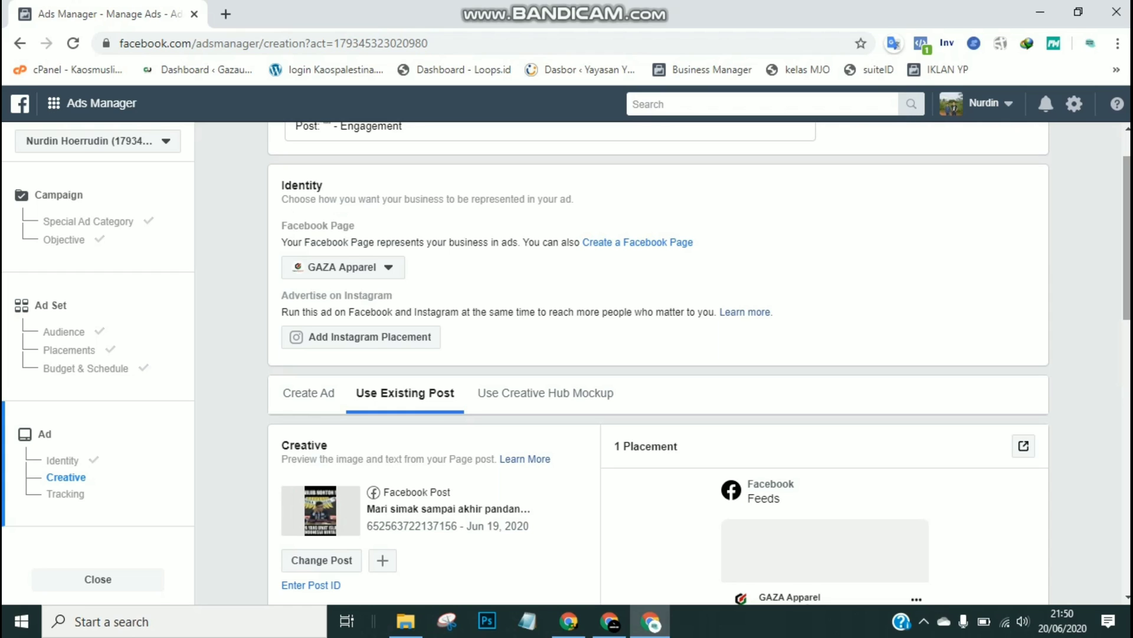
scroll(658, 354, up, 1)
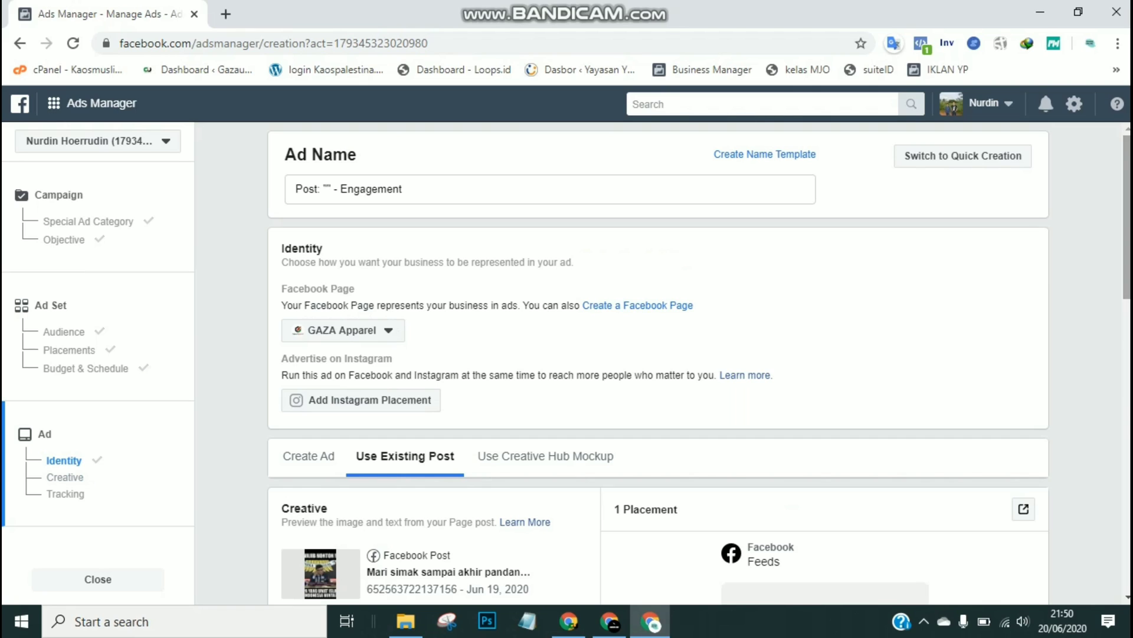
Step: Minimize the Ads Manager browser window to show the desktop
click(1040, 10)
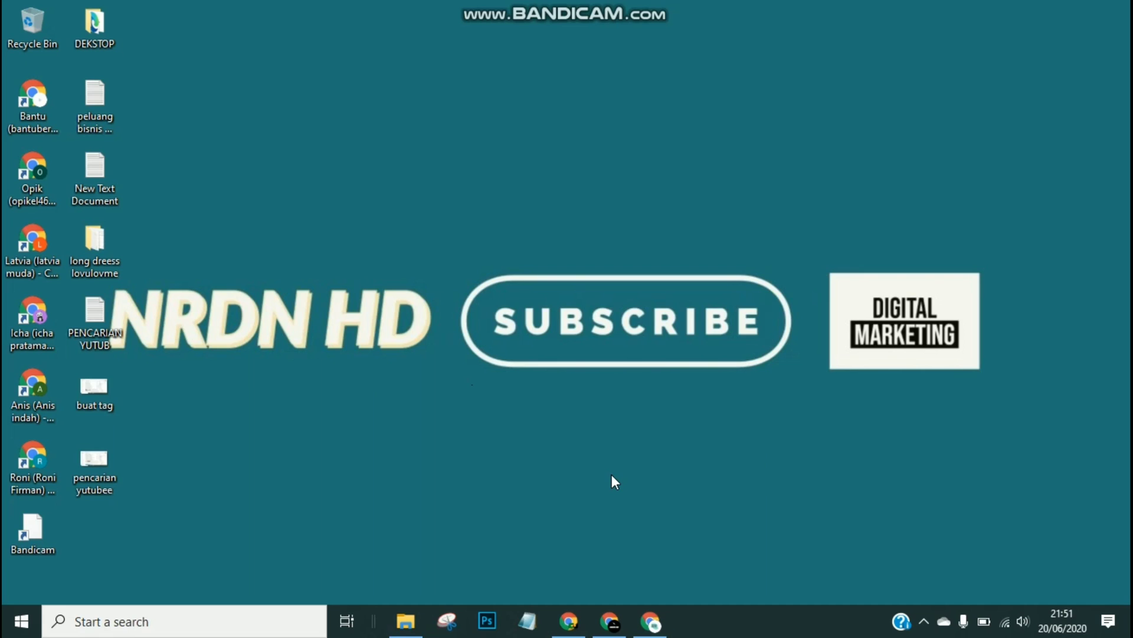
mouse_move(653, 621)
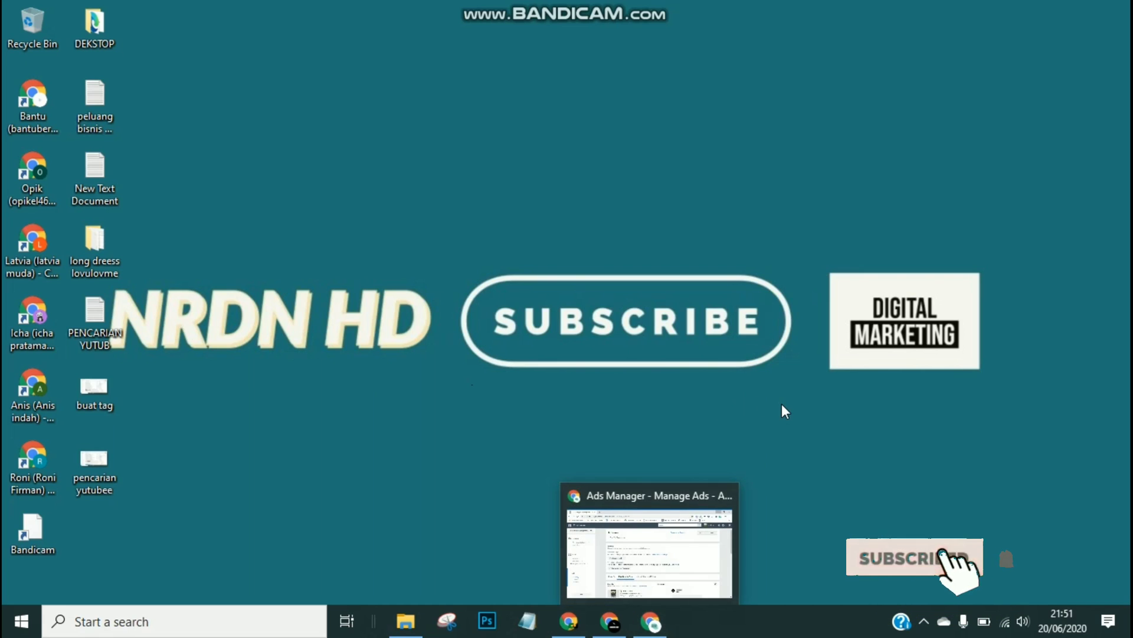